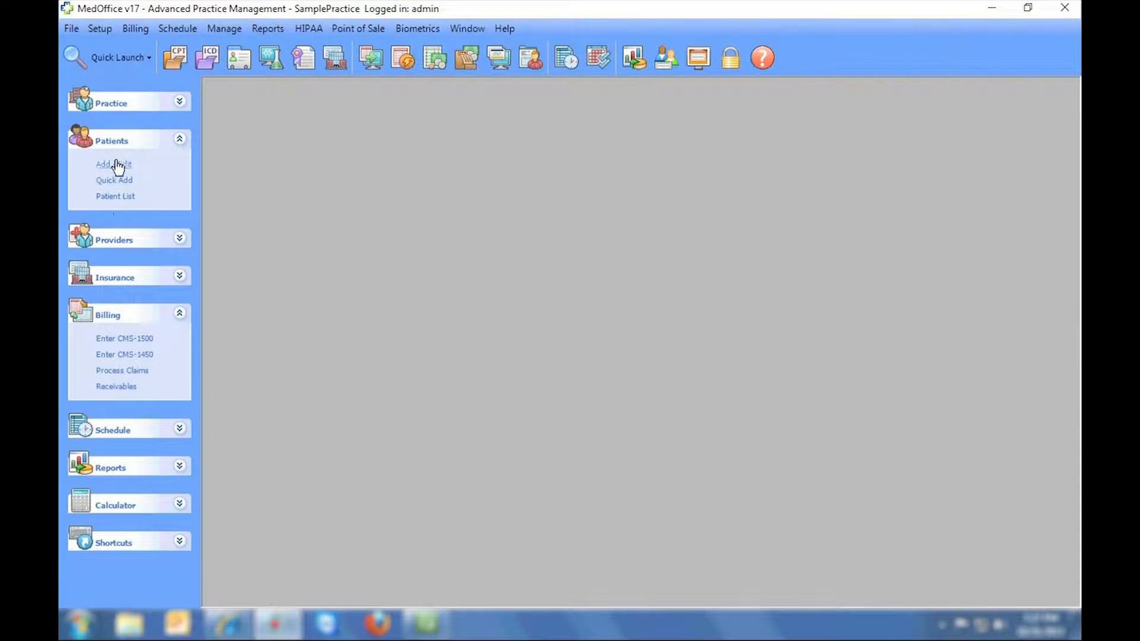
# Step: Open the patient add/edit form on the first record and look through its sections through Misc, returning to General Info
pyautogui.click(117, 165)
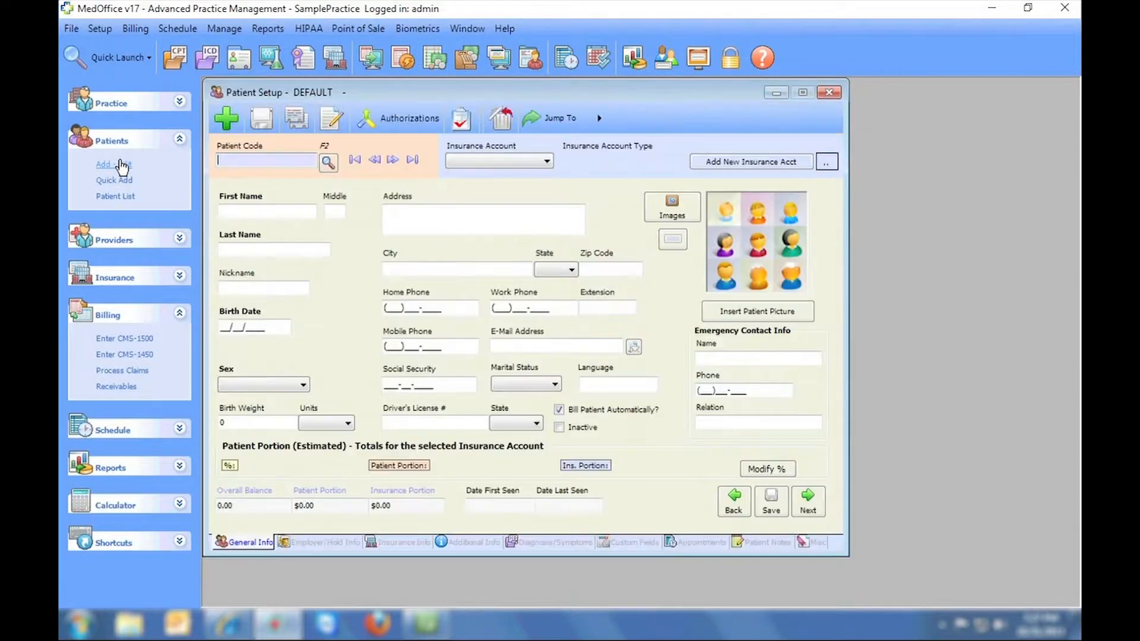
pyautogui.click(392, 161)
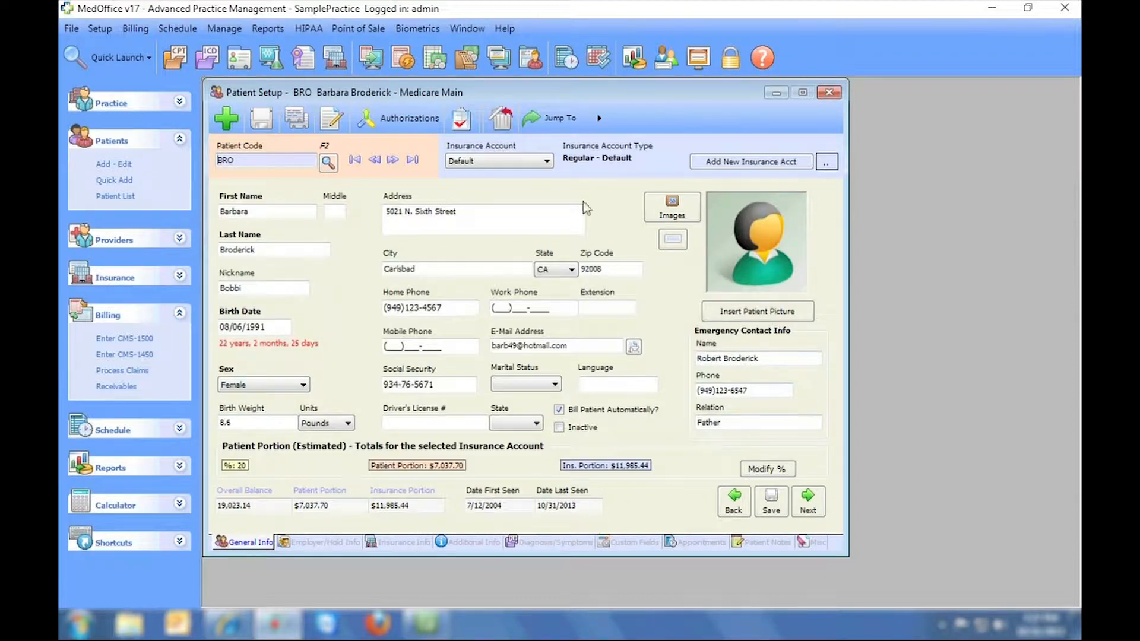
pyautogui.click(328, 546)
pyautogui.click(395, 543)
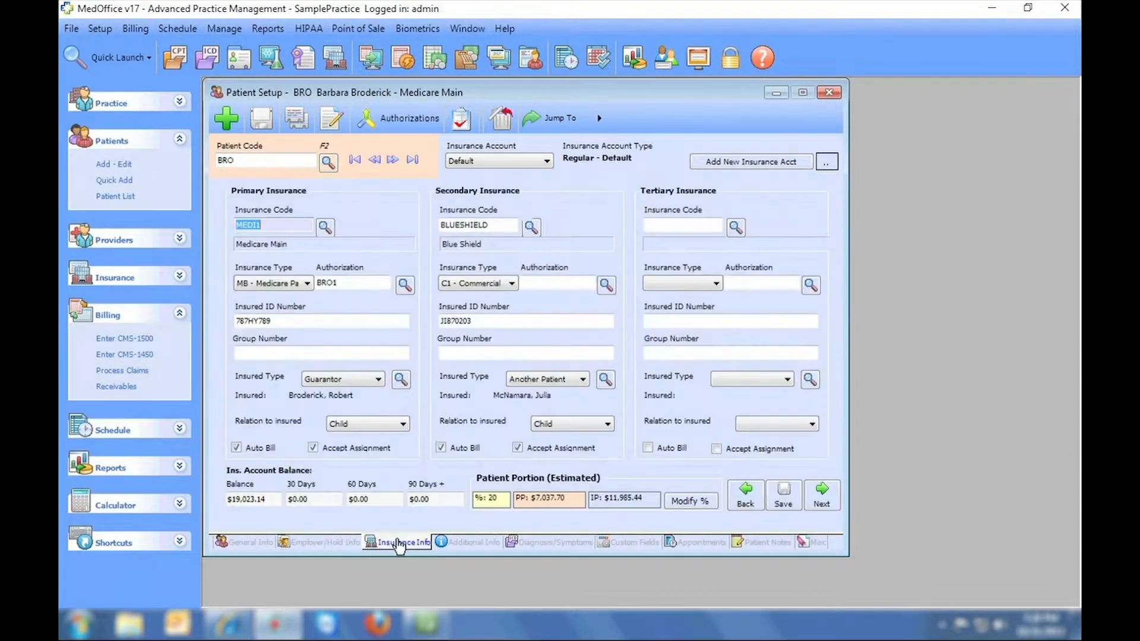
pyautogui.click(457, 543)
pyautogui.click(541, 543)
pyautogui.click(630, 544)
pyautogui.click(695, 544)
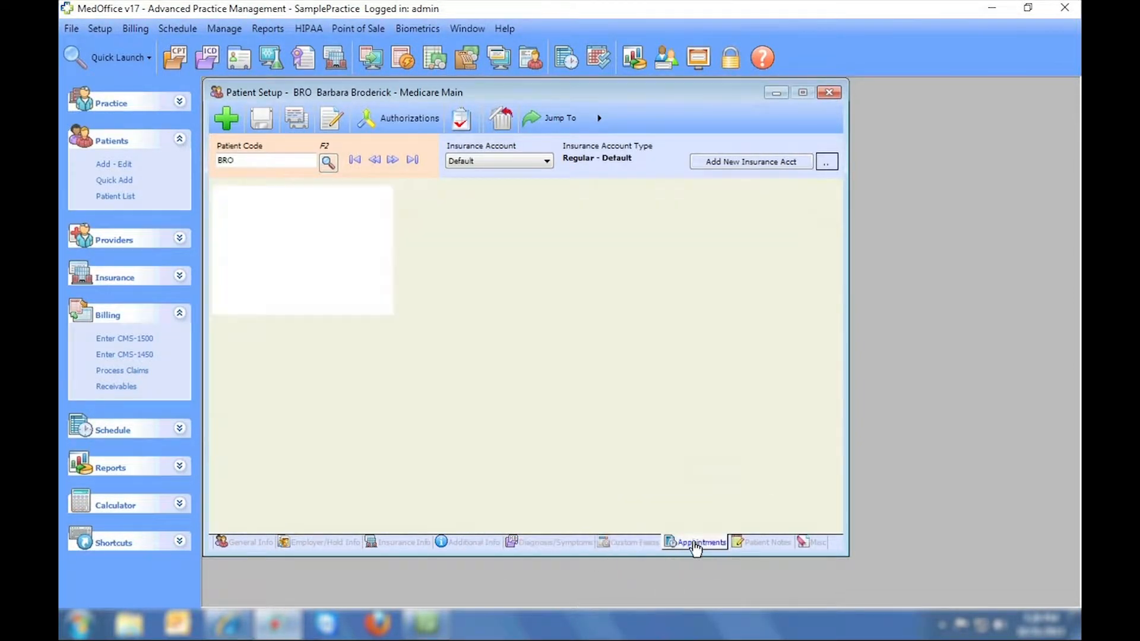
pyautogui.click(779, 544)
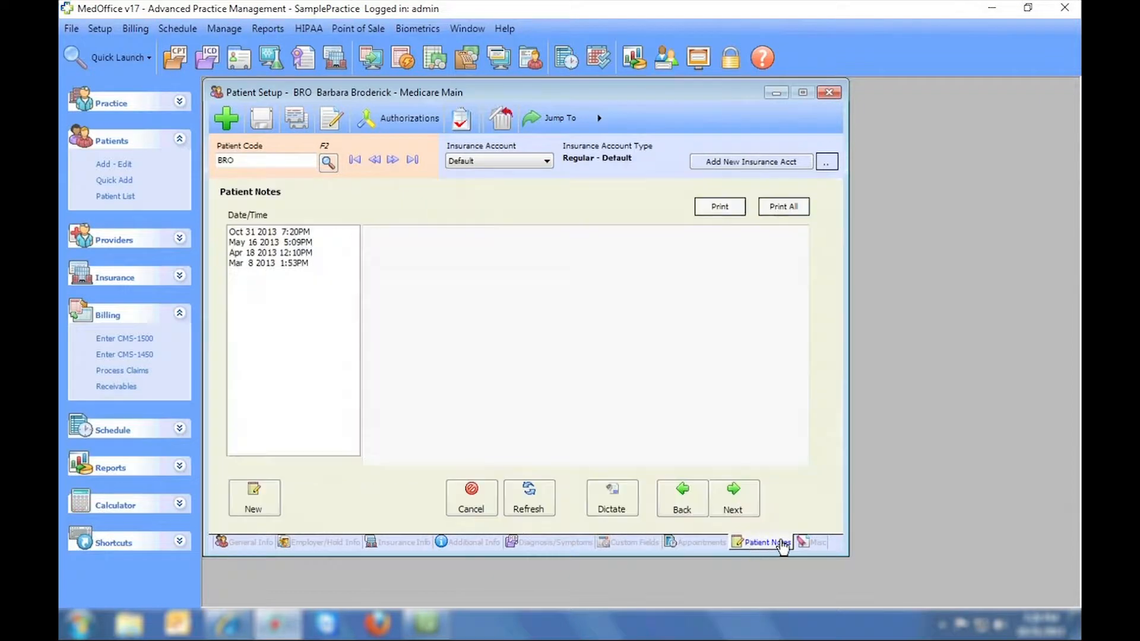
pyautogui.click(812, 542)
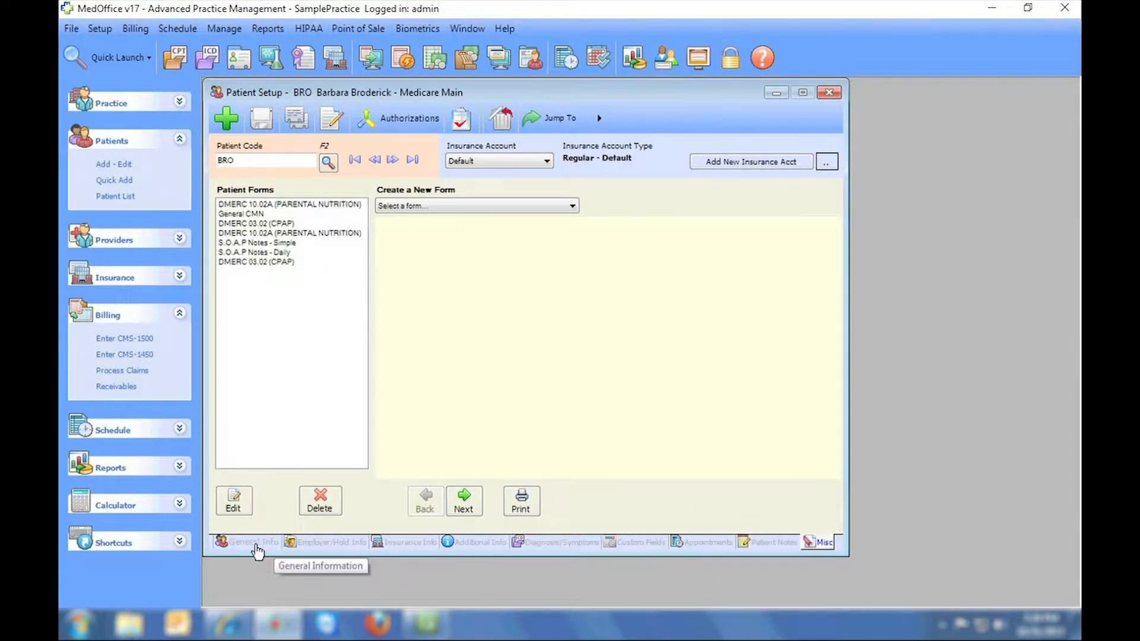
pyautogui.click(256, 551)
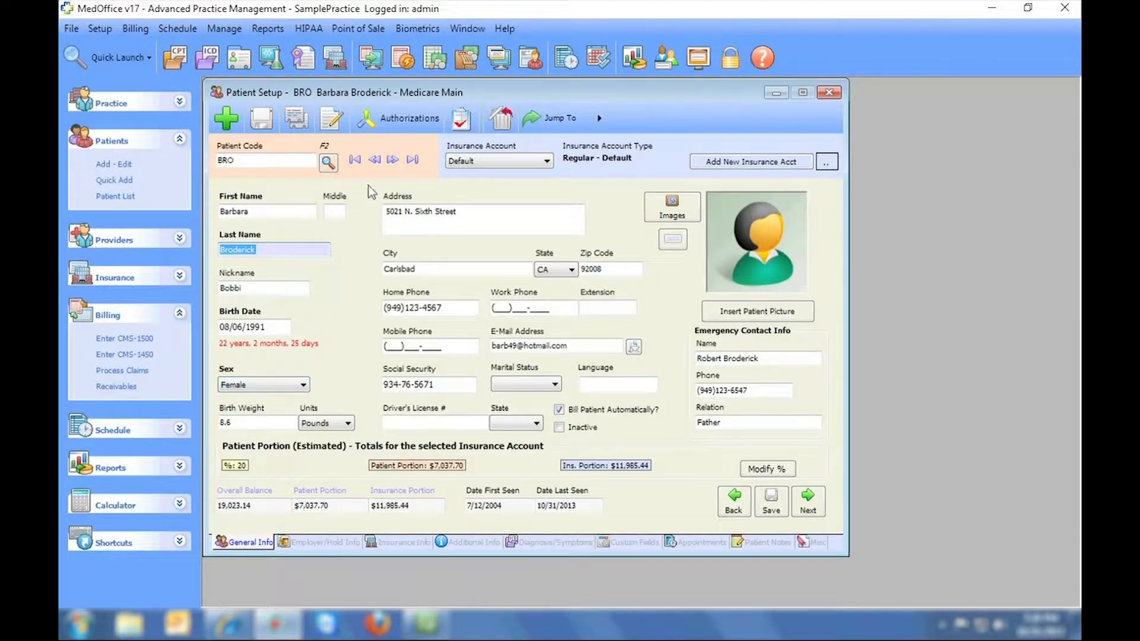
# Step: Go to the last patient record and step back through the records to the divorced patient insured by Blue Shield
pyautogui.click(413, 162)
pyautogui.click(374, 160)
pyautogui.click(374, 160)
pyautogui.click(375, 160)
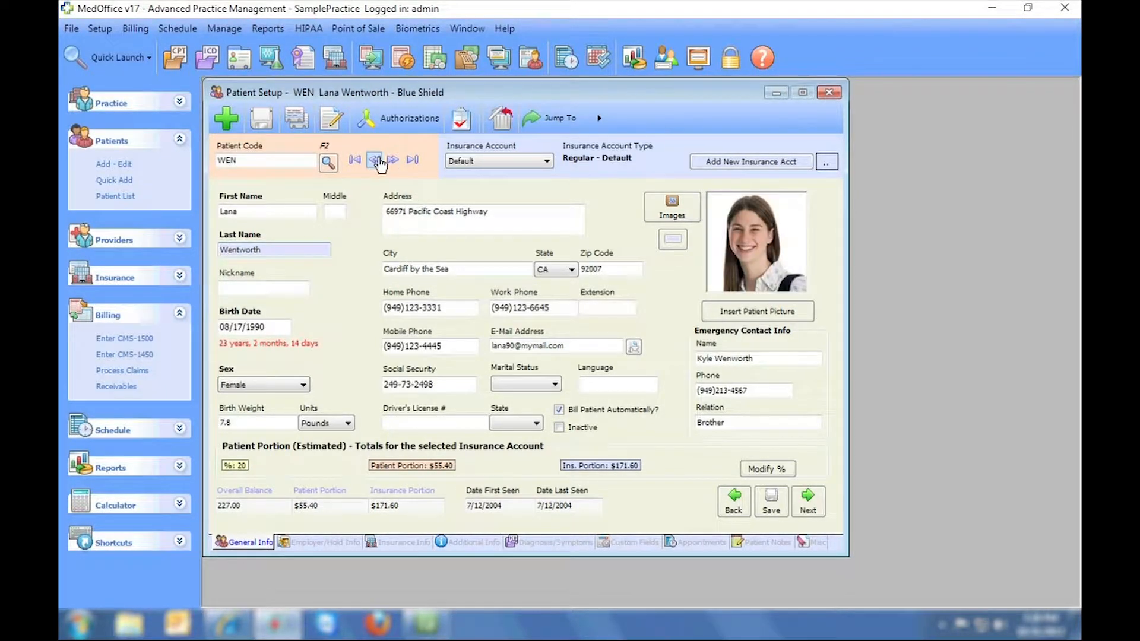
pyautogui.click(375, 160)
pyautogui.click(375, 160)
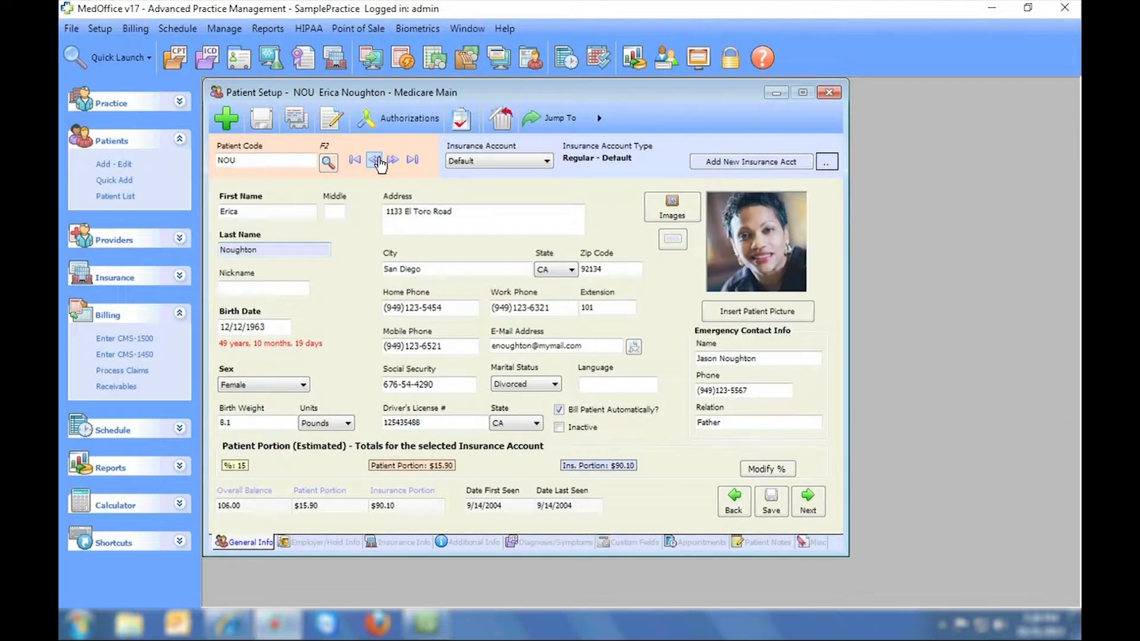
pyautogui.click(377, 160)
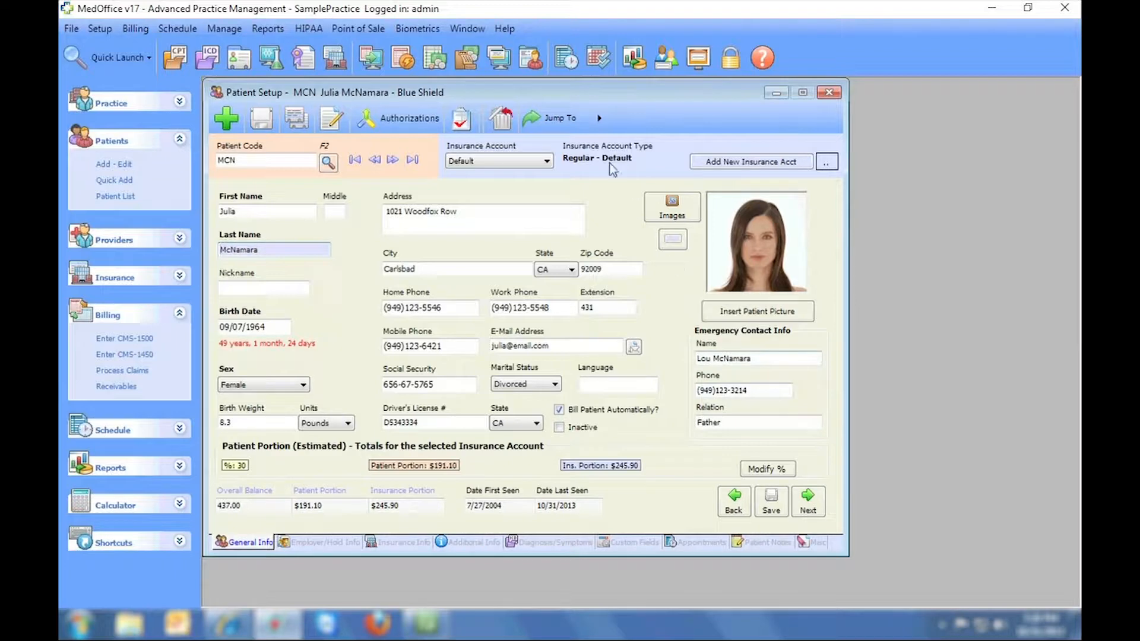
# Step: Preview this patient's statement in the 01-Basic (no aging) format, and close the report
pyautogui.click(576, 119)
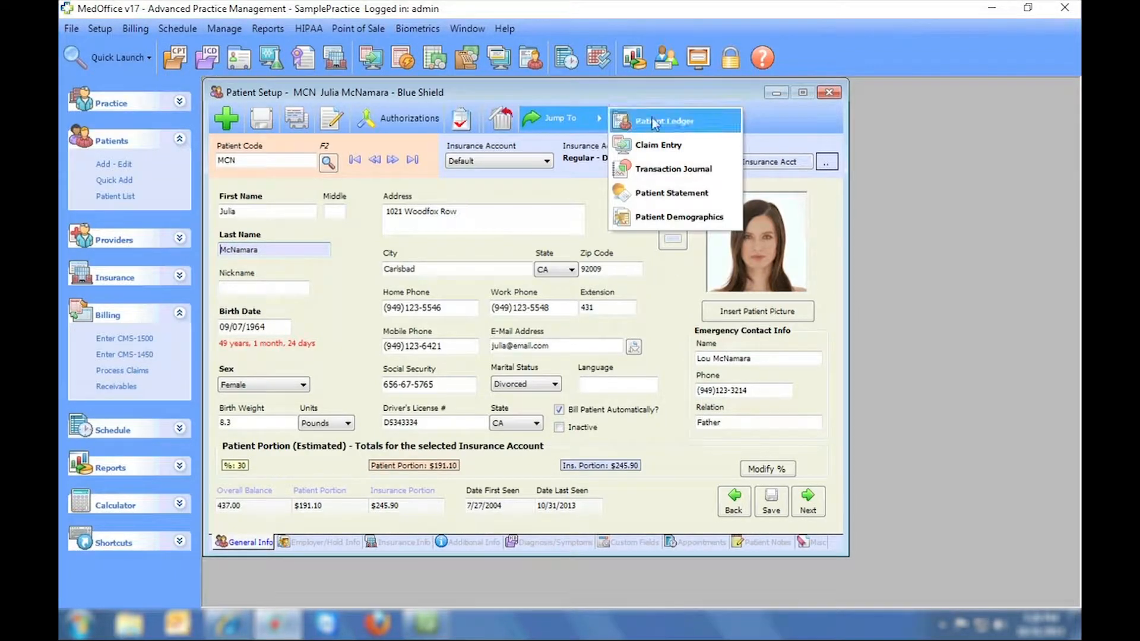
pyautogui.click(721, 200)
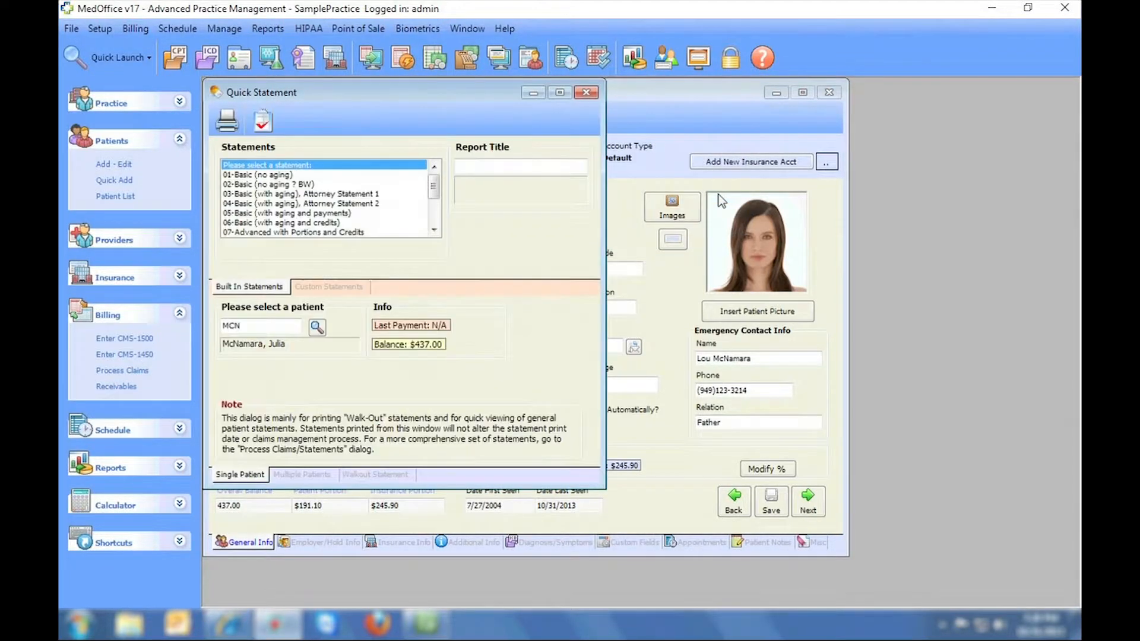
pyautogui.click(259, 176)
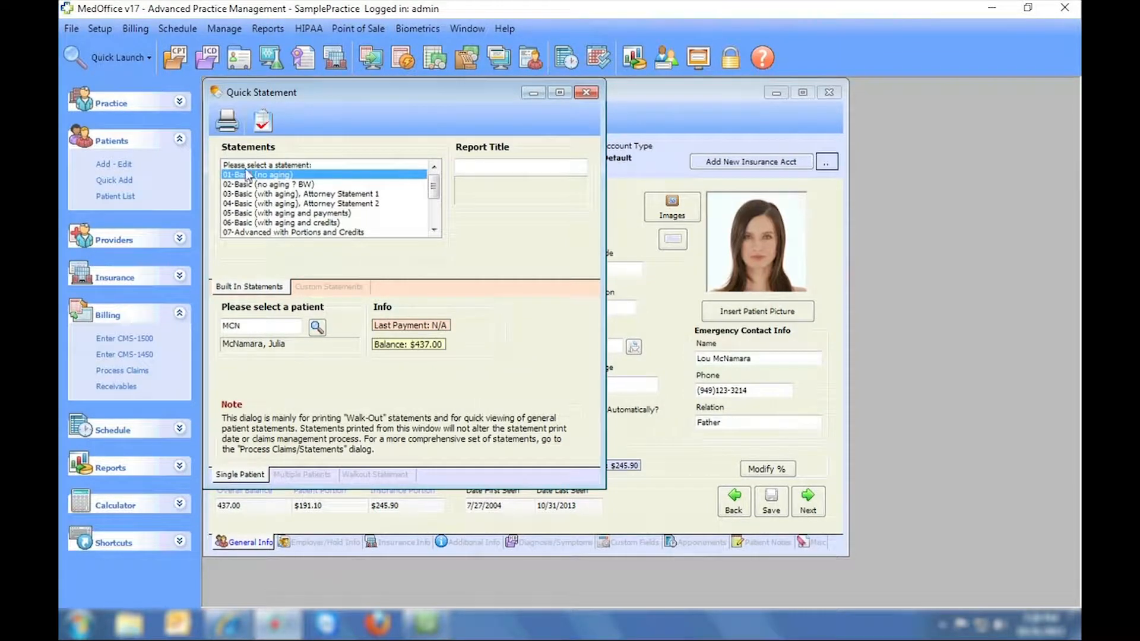
pyautogui.click(228, 122)
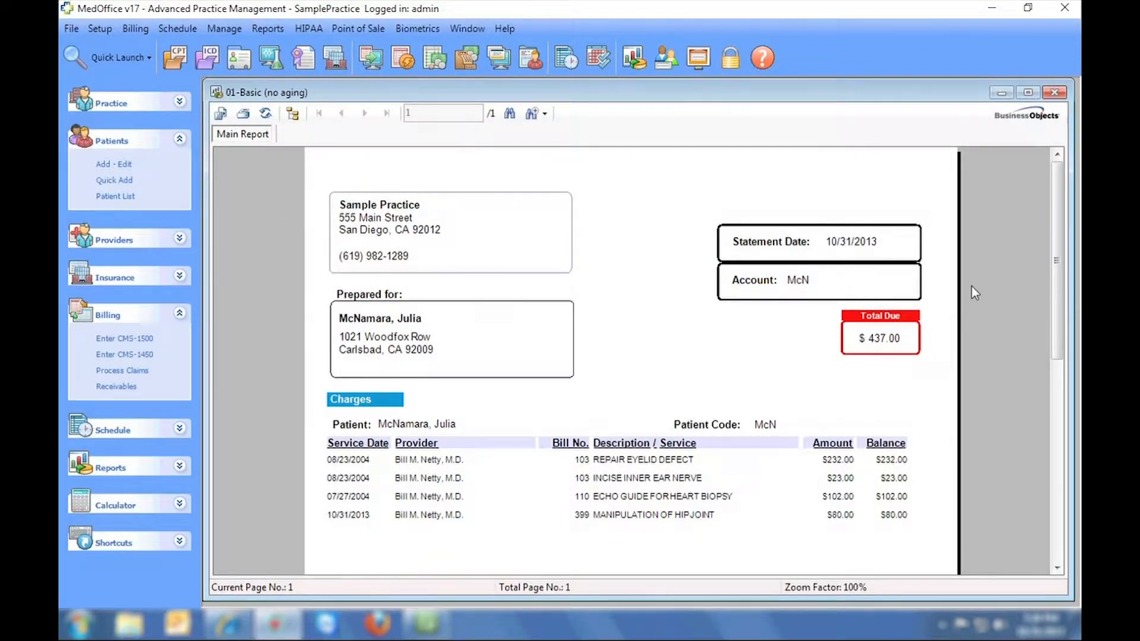
pyautogui.moveTo(1054, 182)
pyautogui.mouseDown()
pyautogui.moveTo(1044, 386)
pyautogui.moveTo(1045, 181)
pyautogui.mouseUp()
pyautogui.click(1055, 93)
# Step: Preview the 14-Comprehensive with Credit Card stub statement down to its account summary, and close the report and Quick Statement
pyautogui.moveTo(433, 175); pyautogui.dragTo(434, 215)
pyautogui.click(318, 231)
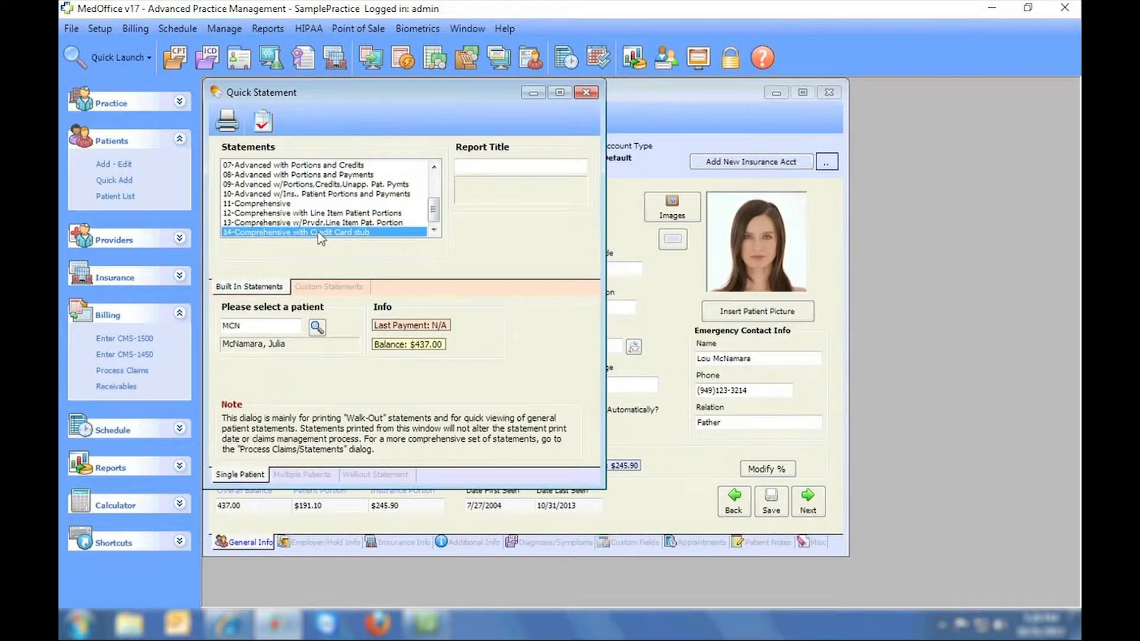
pyautogui.doubleClick(318, 232)
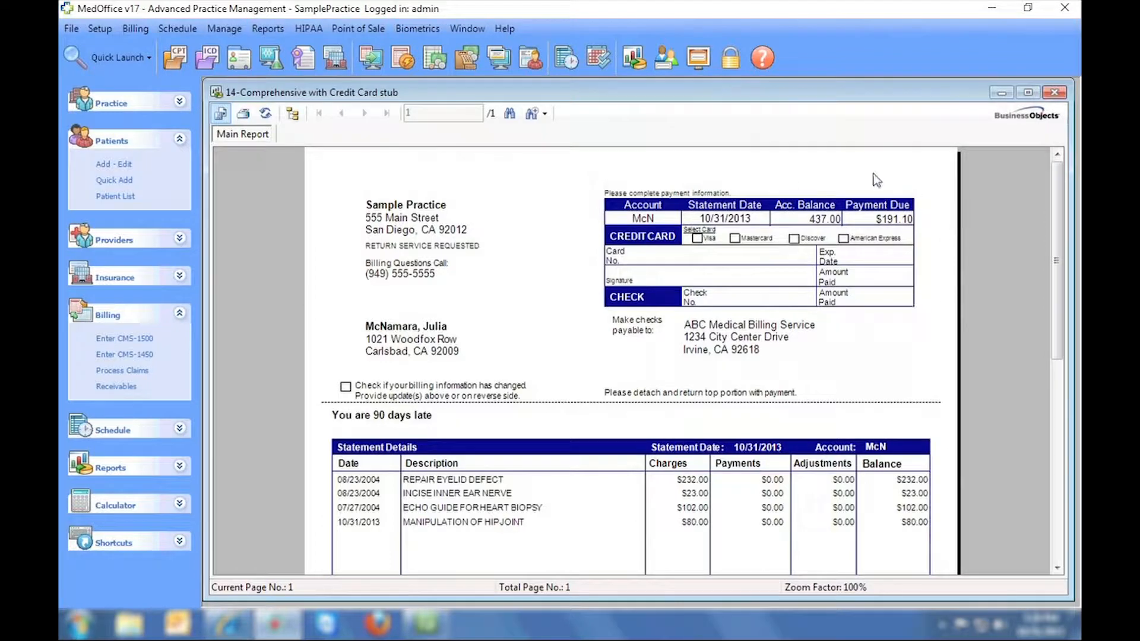
pyautogui.moveTo(1051, 211); pyautogui.dragTo(1060, 400)
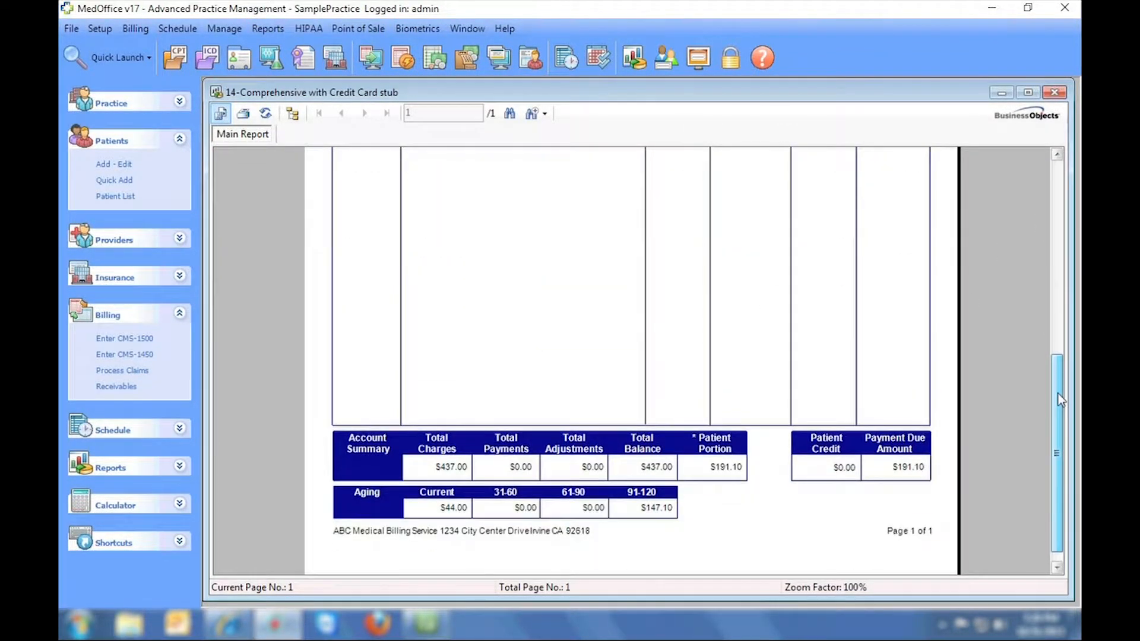
pyautogui.click(1054, 92)
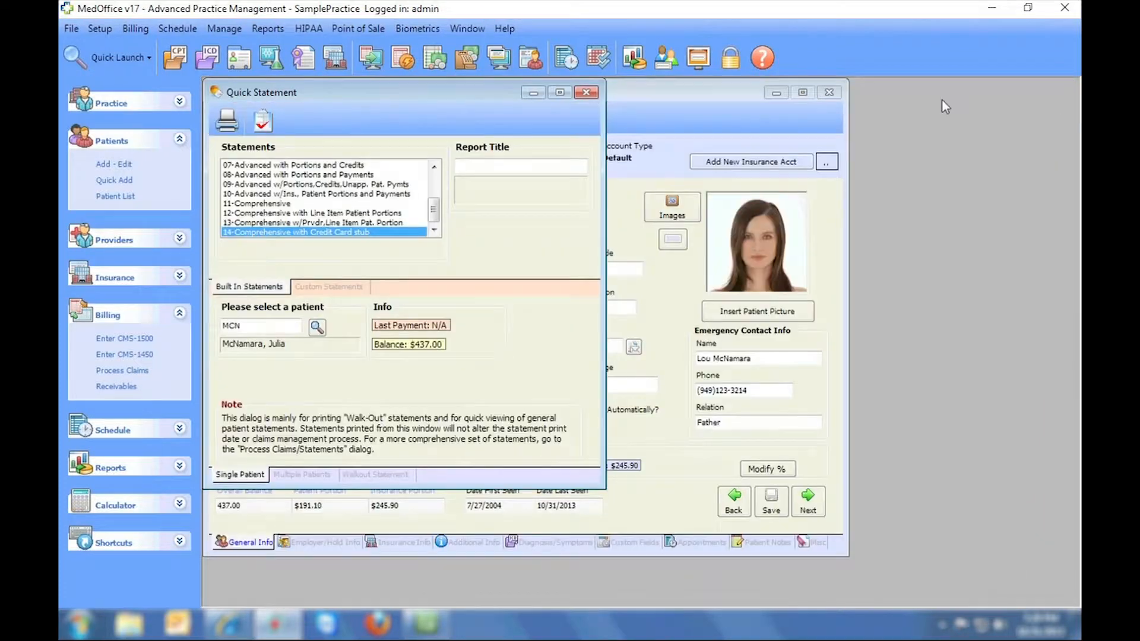
pyautogui.click(585, 92)
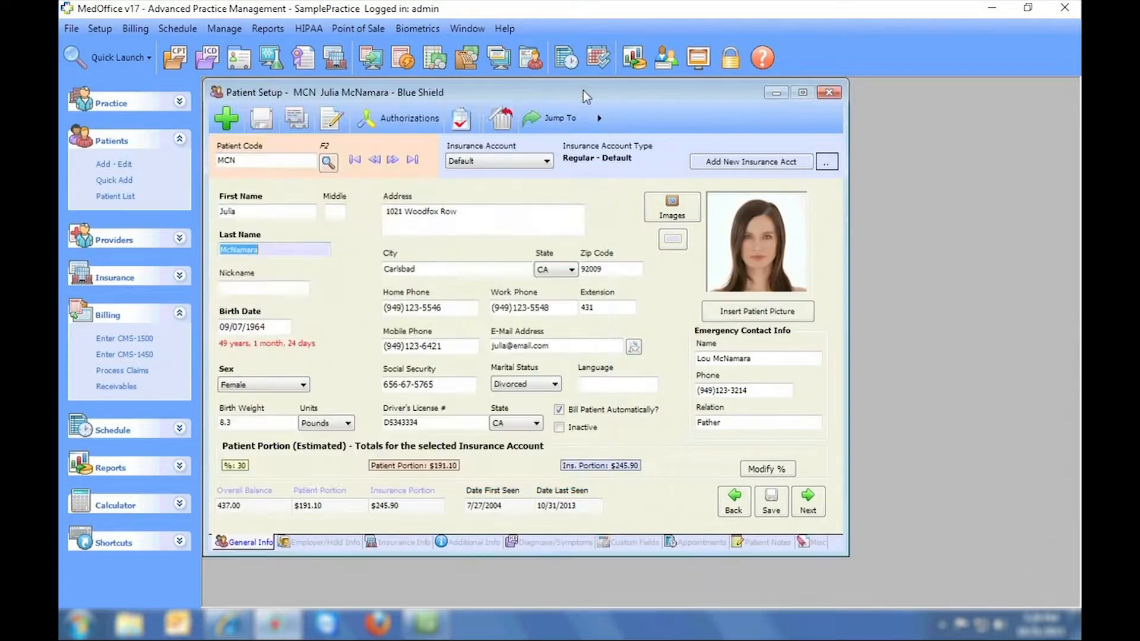
# Step: In Employer/Hold Info, go to the Aetna patient with the co-pay alert, clear alert code 1 and save the record
pyautogui.click(317, 542)
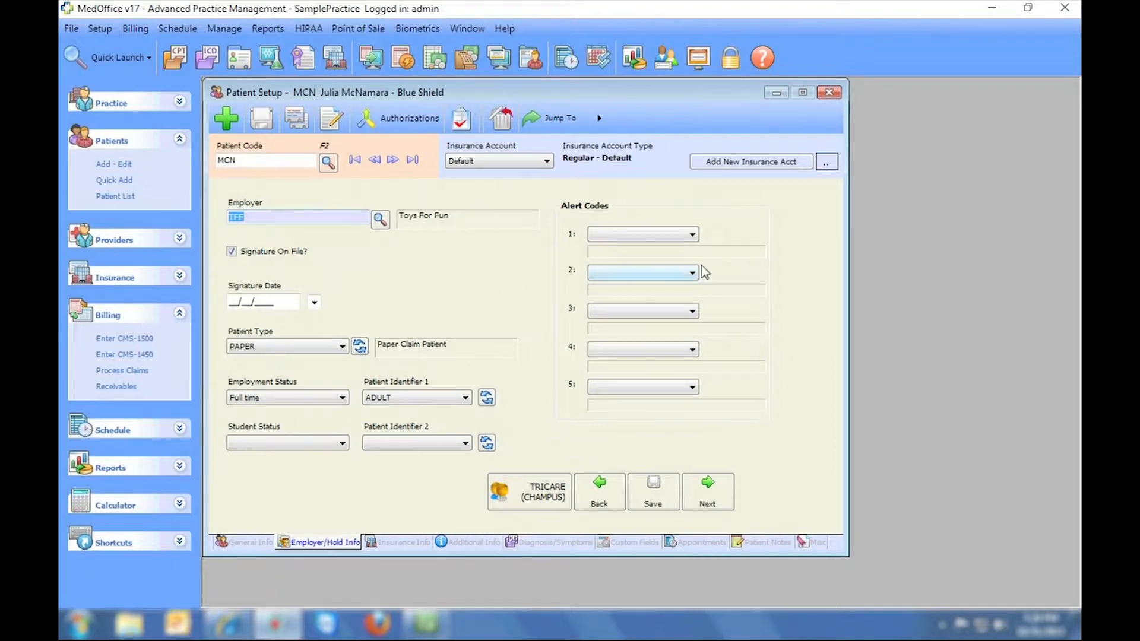
pyautogui.click(375, 160)
pyautogui.click(393, 160)
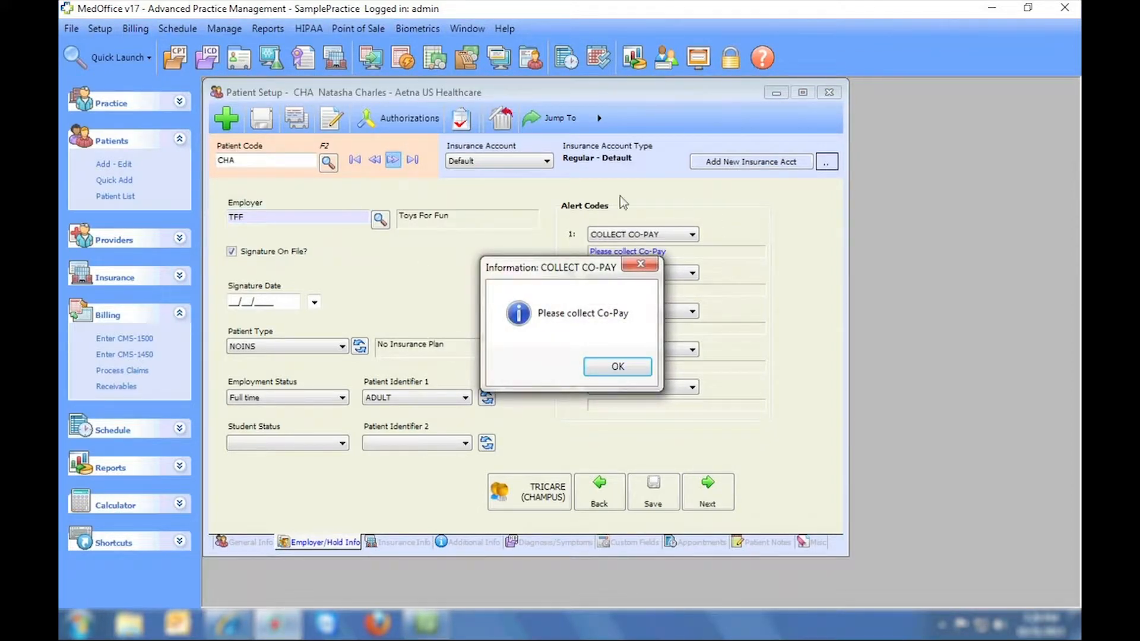
pyautogui.click(611, 368)
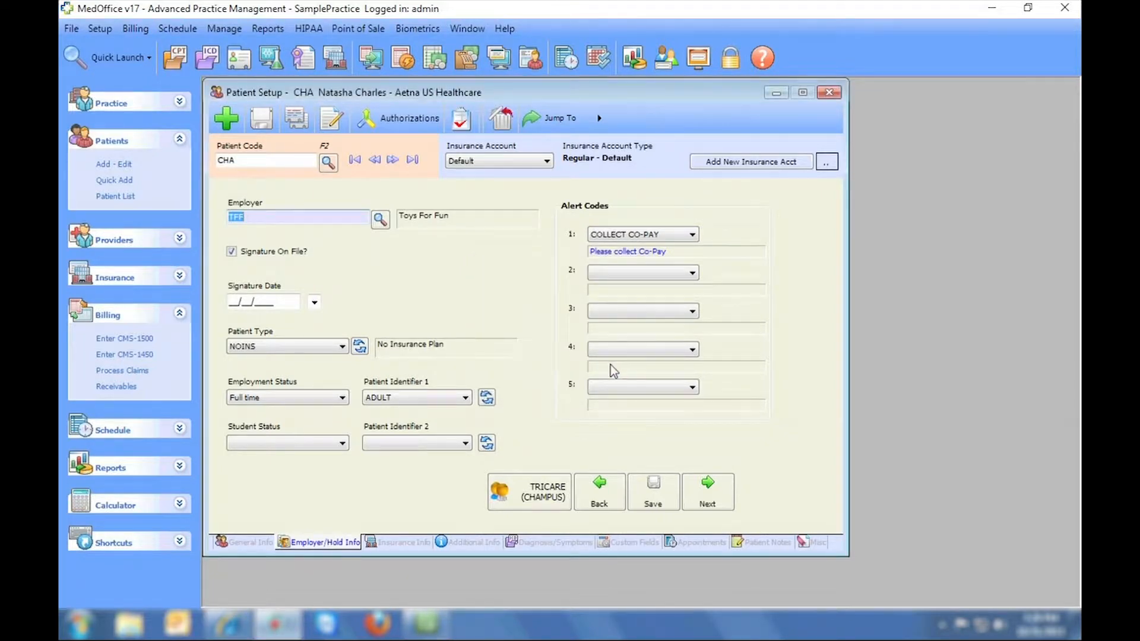
pyautogui.click(652, 235)
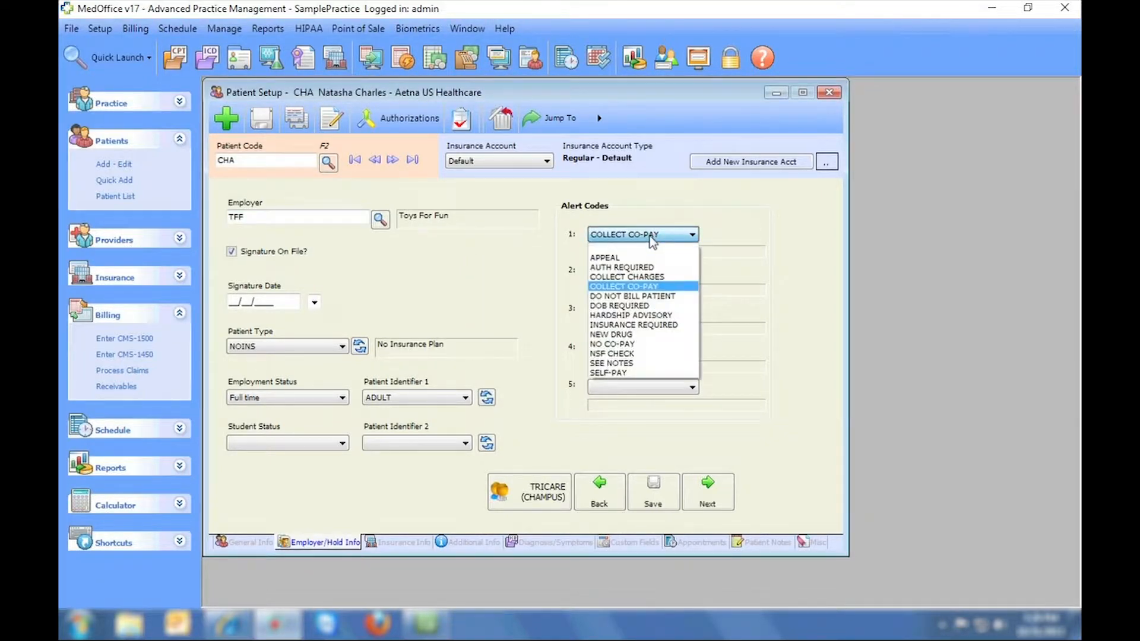
pyautogui.click(639, 248)
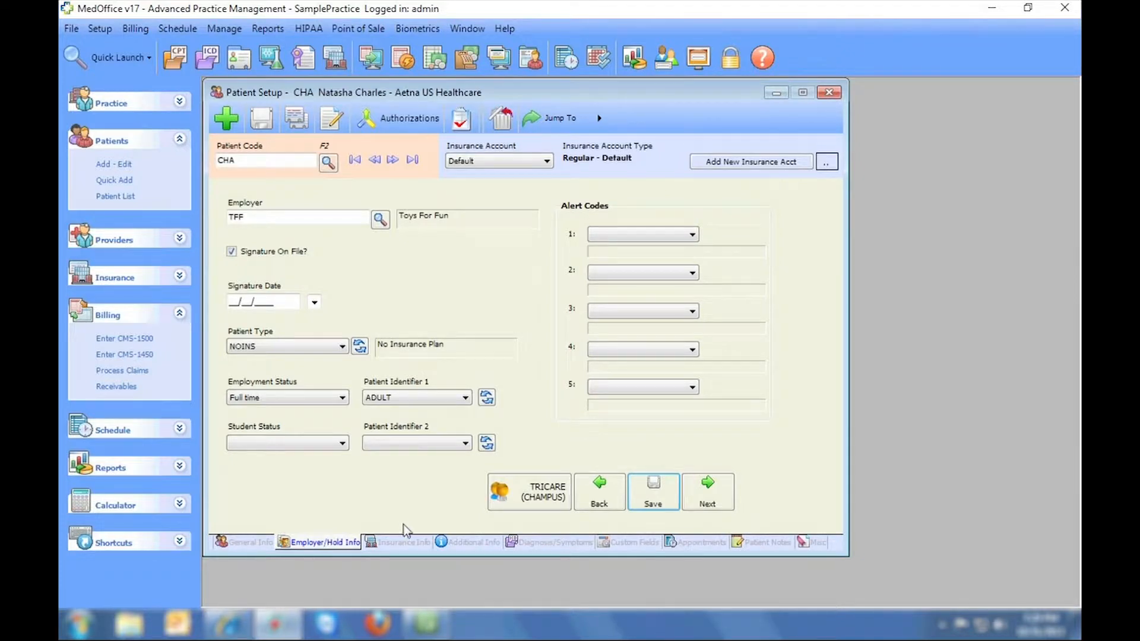
# Step: Show the Insurance Info section and step forward three records, comparing the patients' primary and secondary insurance
pyautogui.click(403, 541)
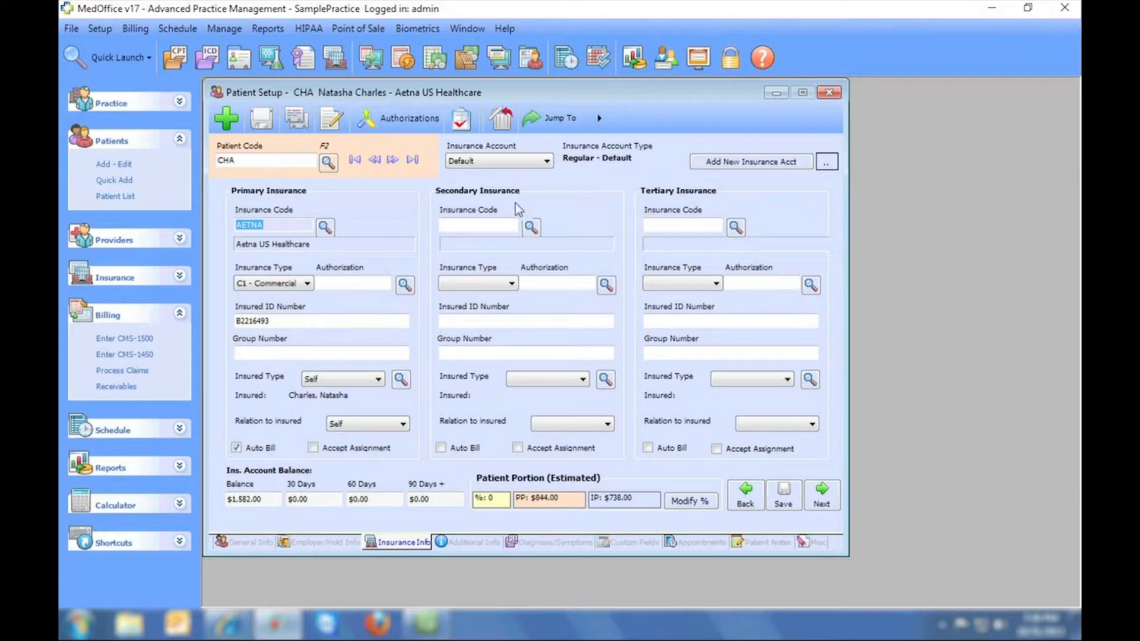
pyautogui.click(392, 161)
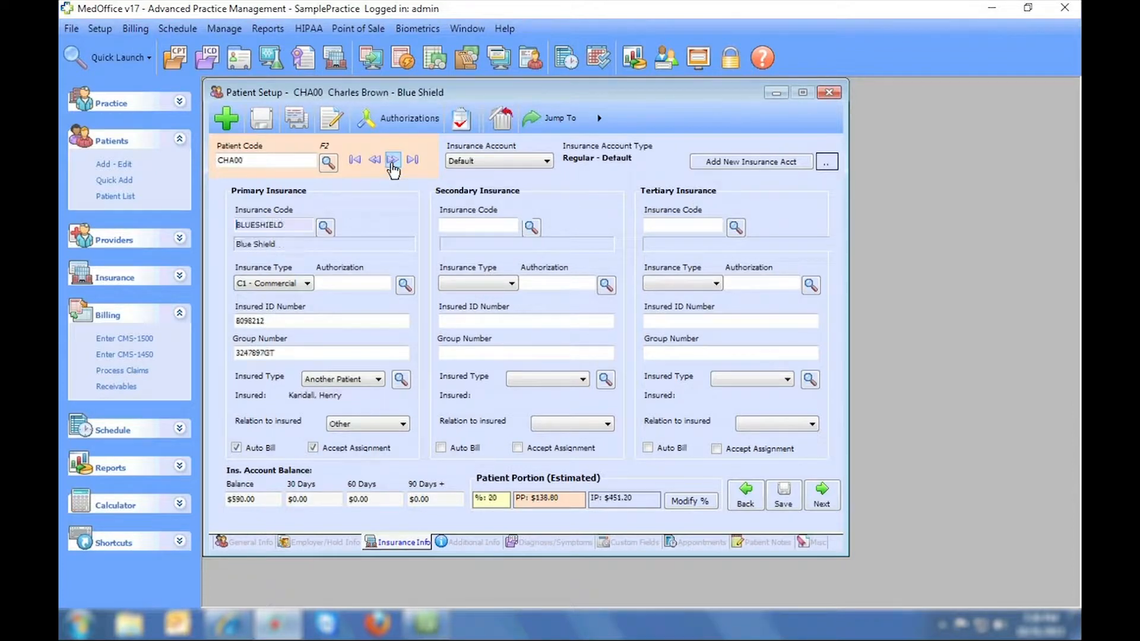
pyautogui.click(393, 160)
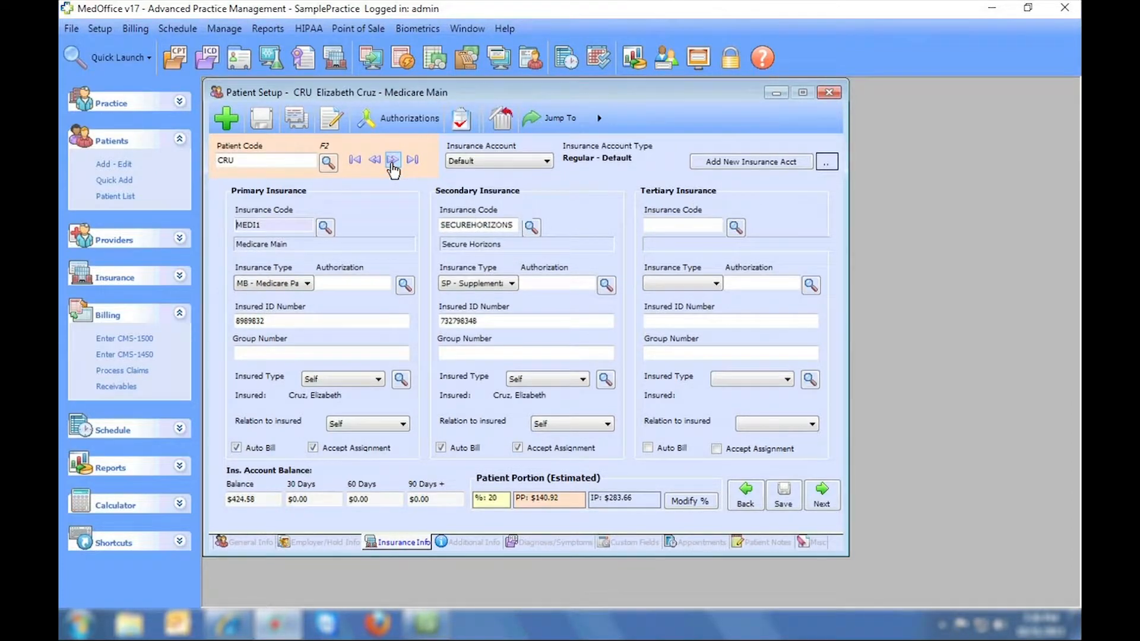
pyautogui.click(392, 160)
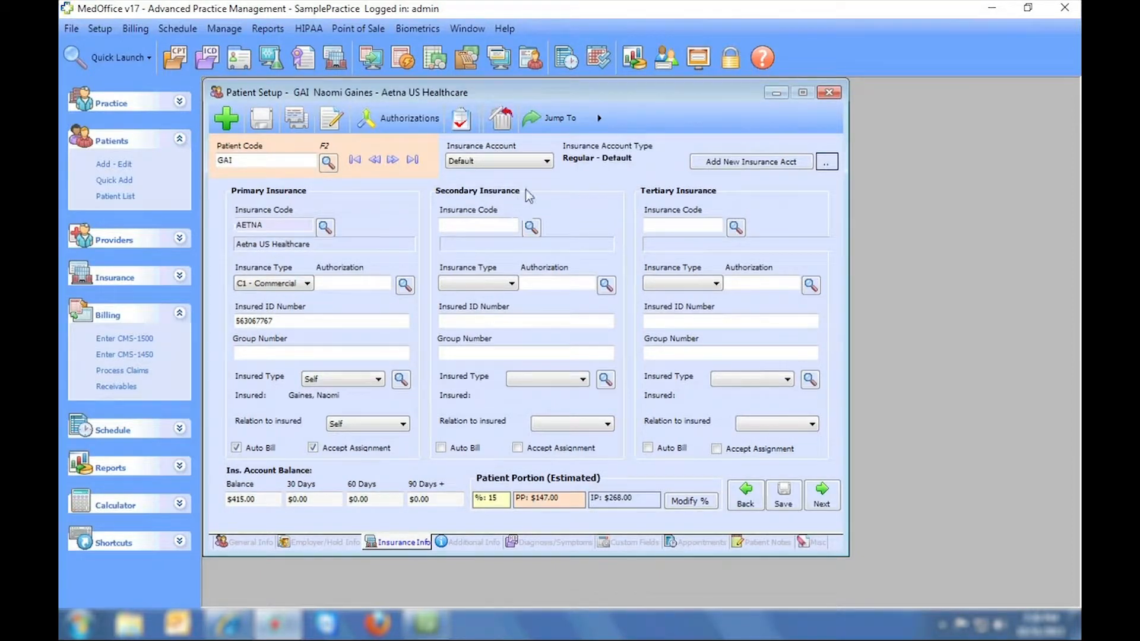
# Step: View the patient's Car Accident insurance account, and switch back to the Default account
pyautogui.click(527, 161)
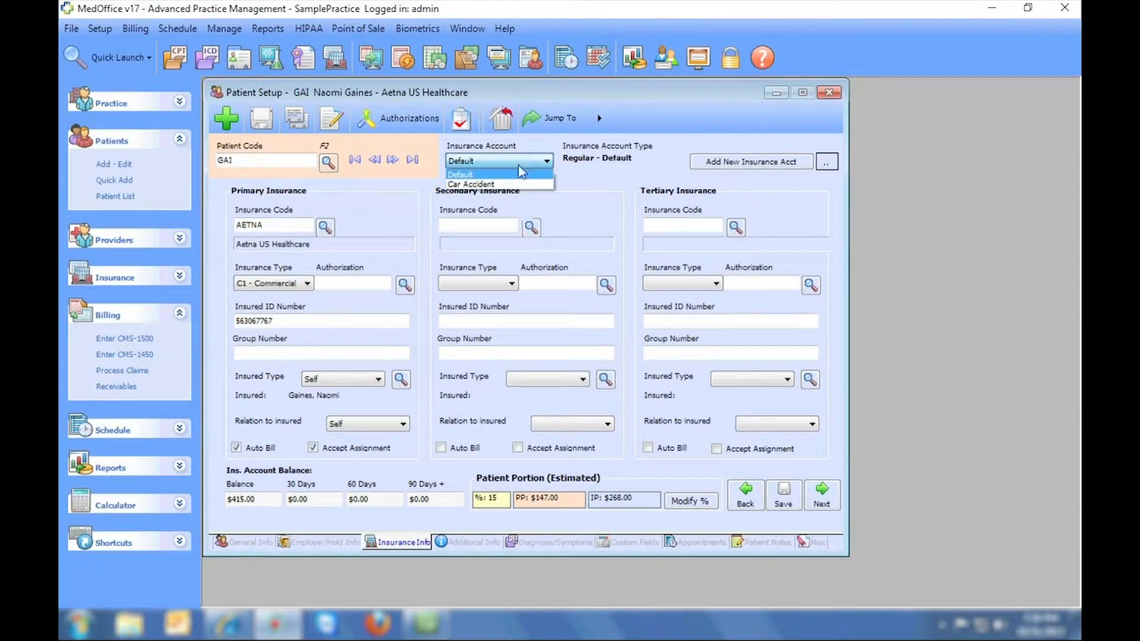
pyautogui.click(502, 184)
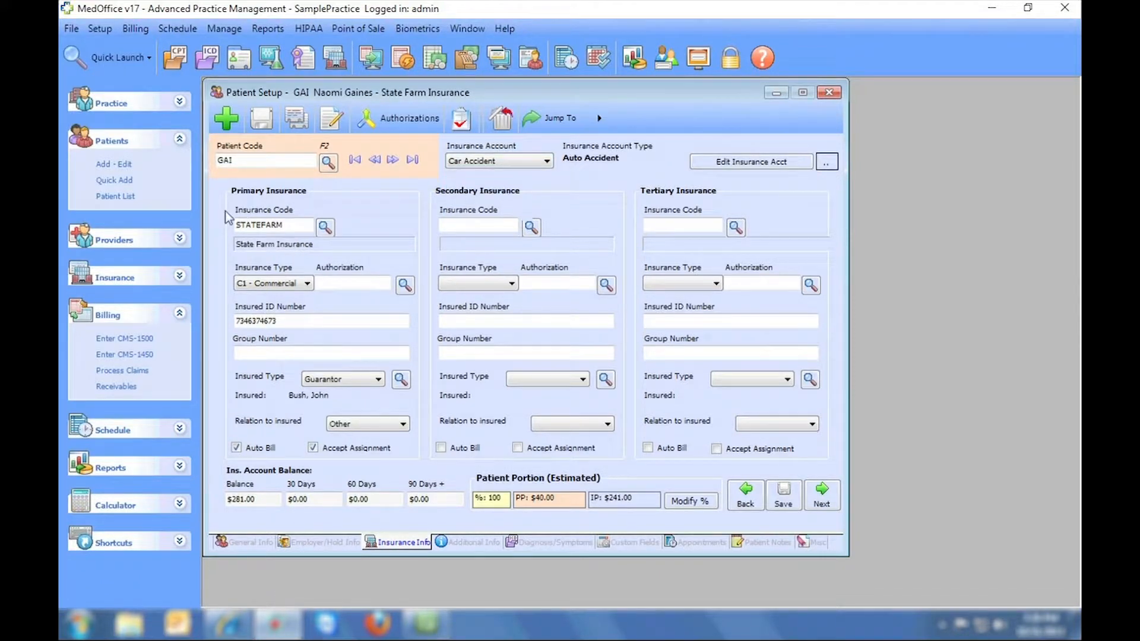
pyautogui.click(478, 166)
pyautogui.click(476, 174)
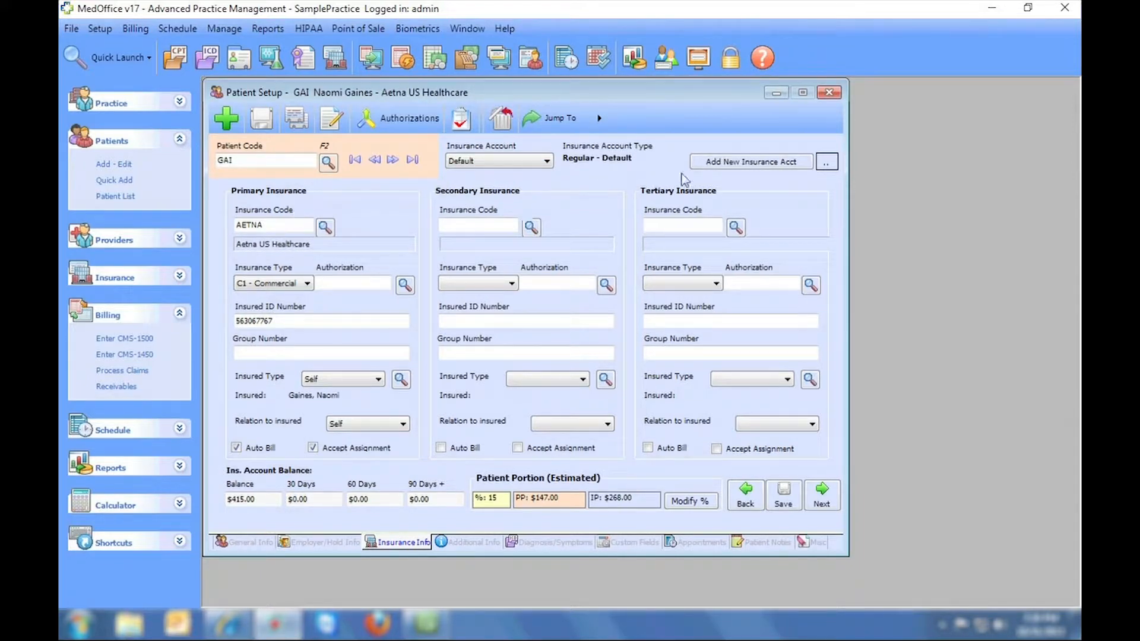
# Step: Review the account types offered for a new insurance account, and close the form without saving
pyautogui.click(725, 163)
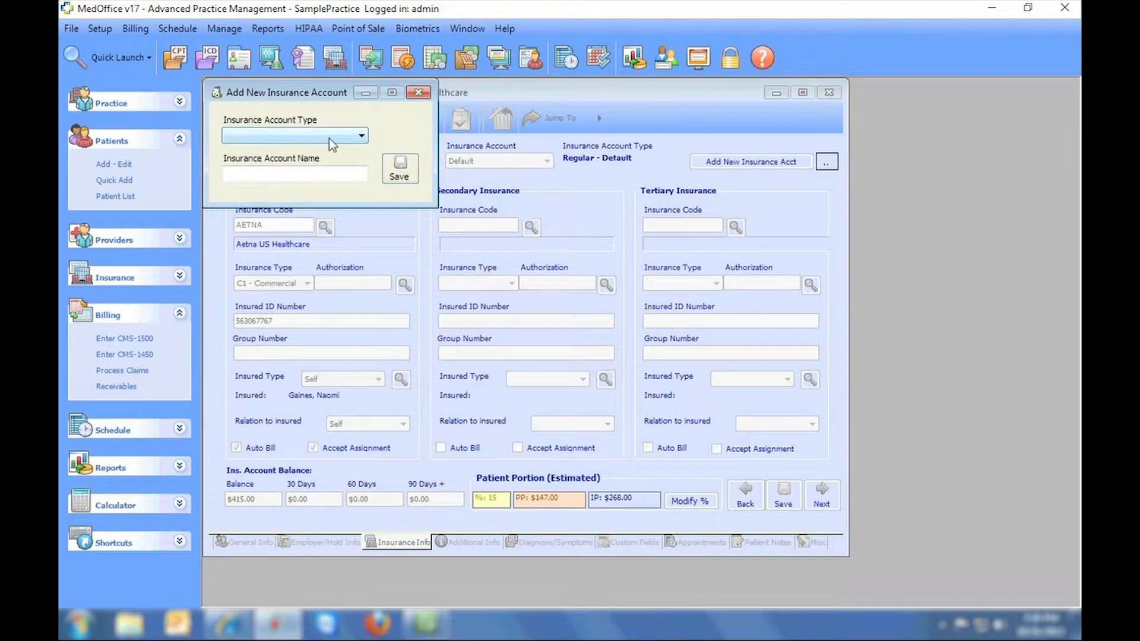
pyautogui.click(328, 137)
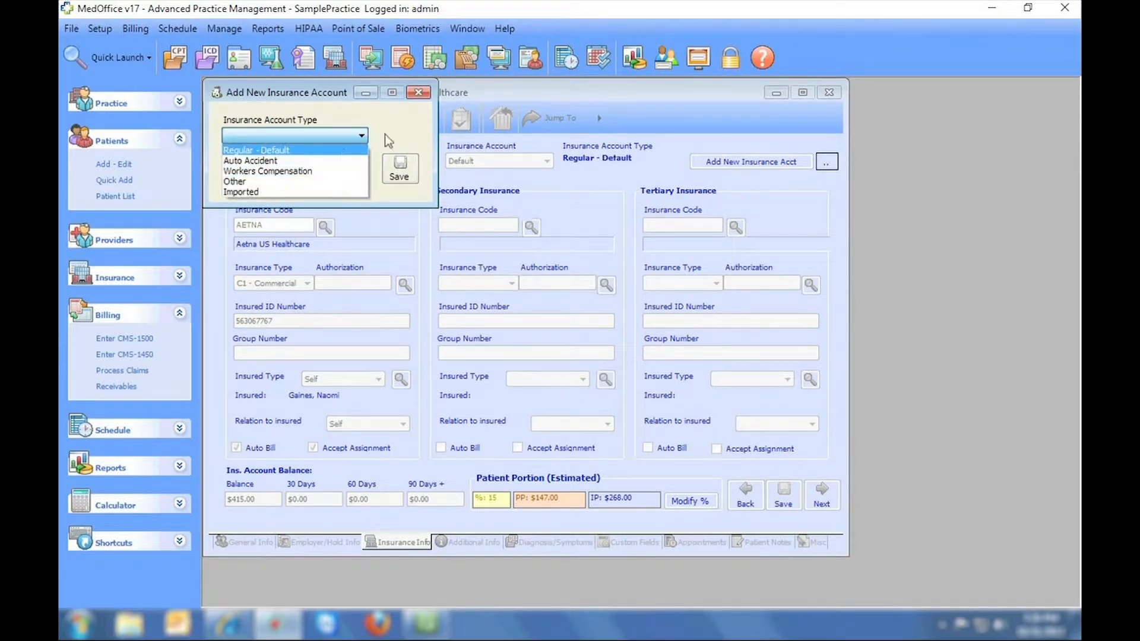
pyautogui.click(417, 95)
pyautogui.click(417, 94)
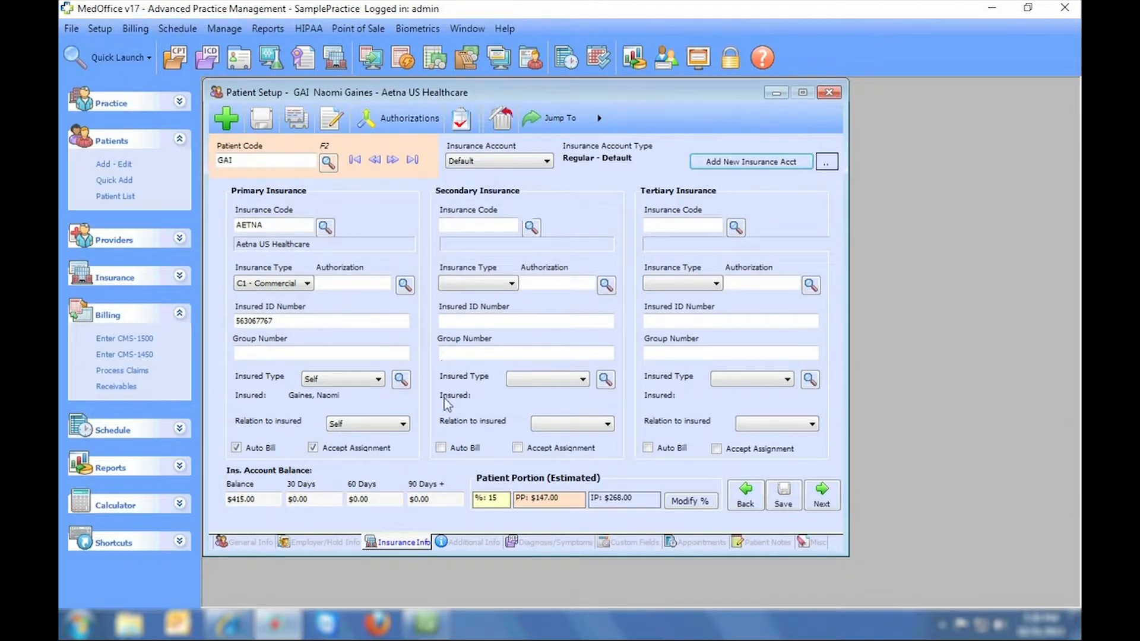
# Step: Open the patient's Additional Info section with the provider, facility and referral details
pyautogui.click(464, 549)
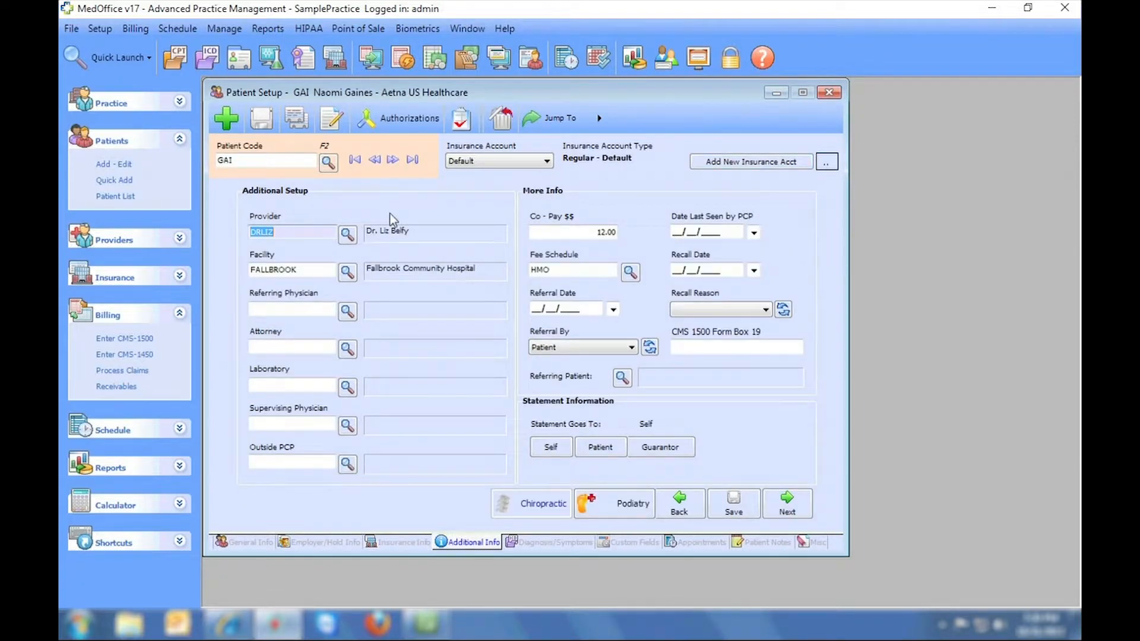
# Step: Go through the Additional Info fields in order, from Provider and Facility down to Outside PCP, Co-Pay and Fee Schedule
pyautogui.press('Tab')
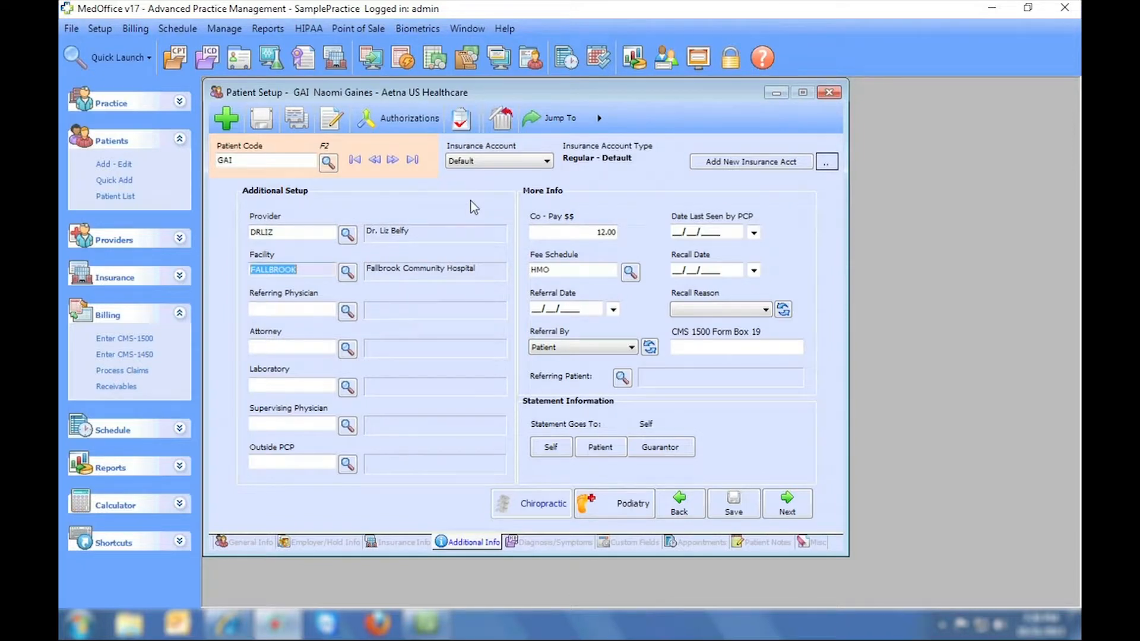
pyautogui.press('Tab')
pyautogui.press('Tab')
pyautogui.press('Tab')
pyautogui.press('Tab')
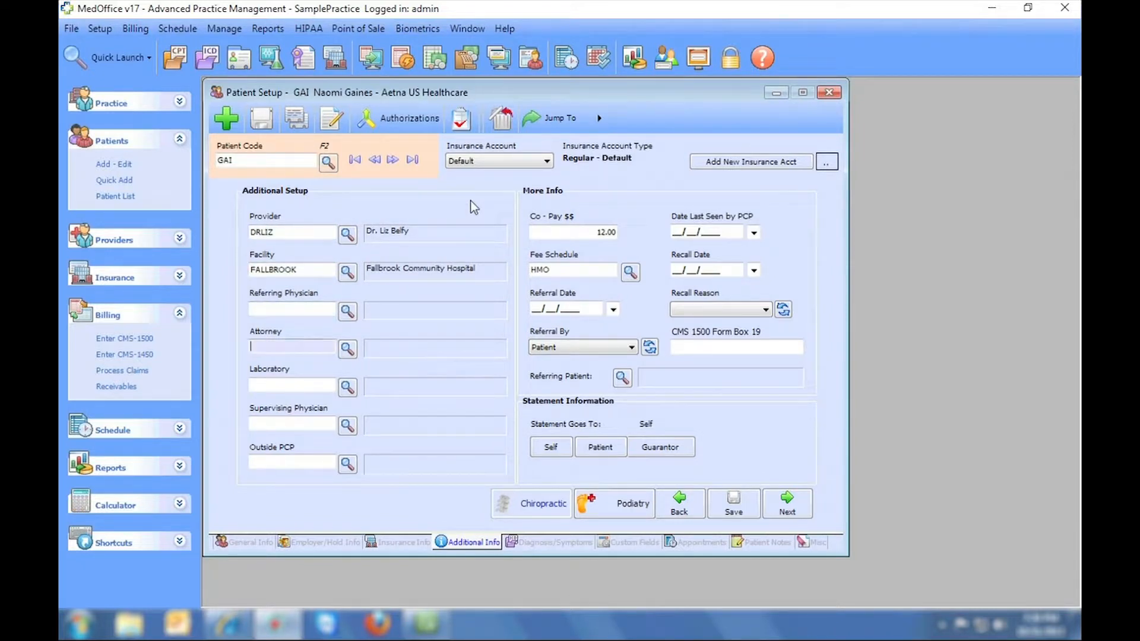
pyautogui.press('Tab')
pyautogui.press('Tab')
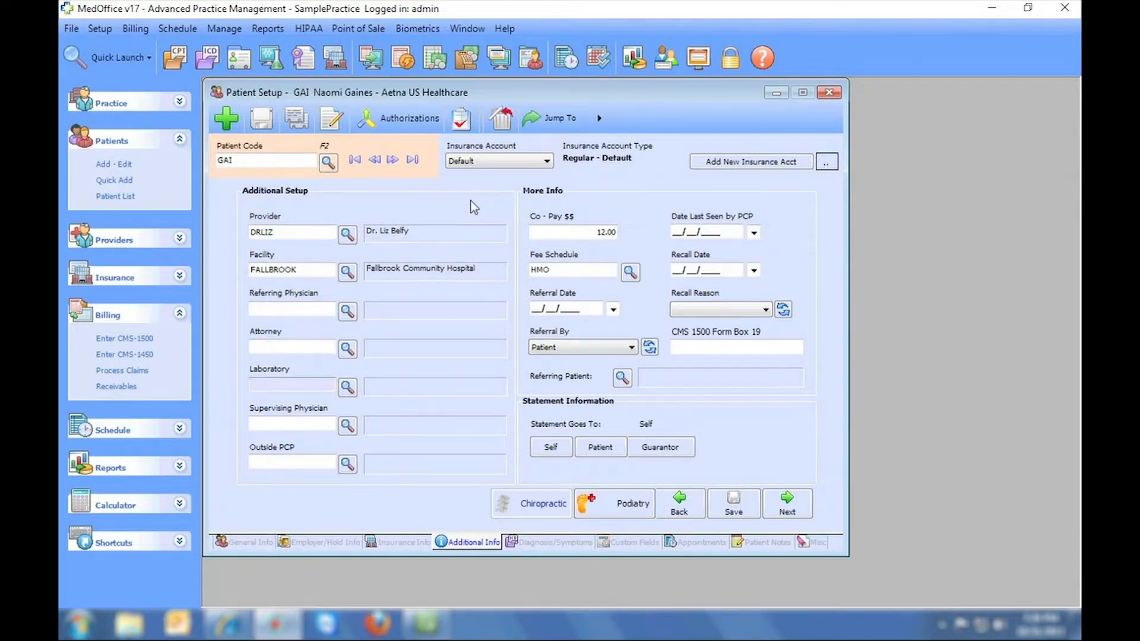
pyautogui.press('Tab')
pyautogui.press('Tab')
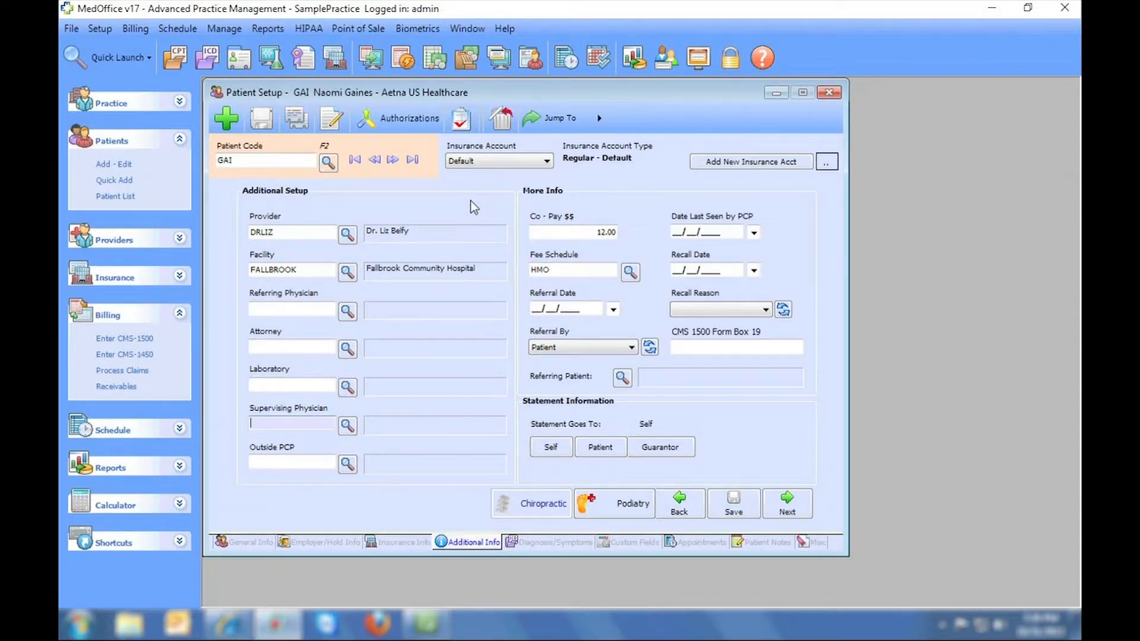
pyautogui.press('Tab')
pyautogui.press('Tab')
pyautogui.press('Tab')
pyautogui.press('Tab')
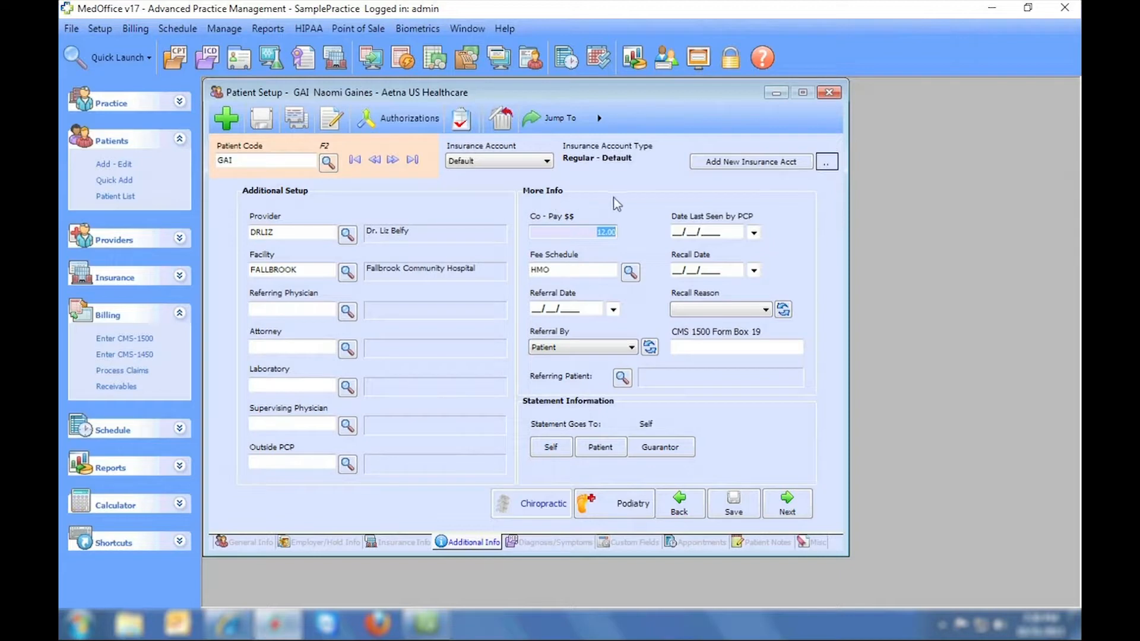
pyautogui.press('Tab')
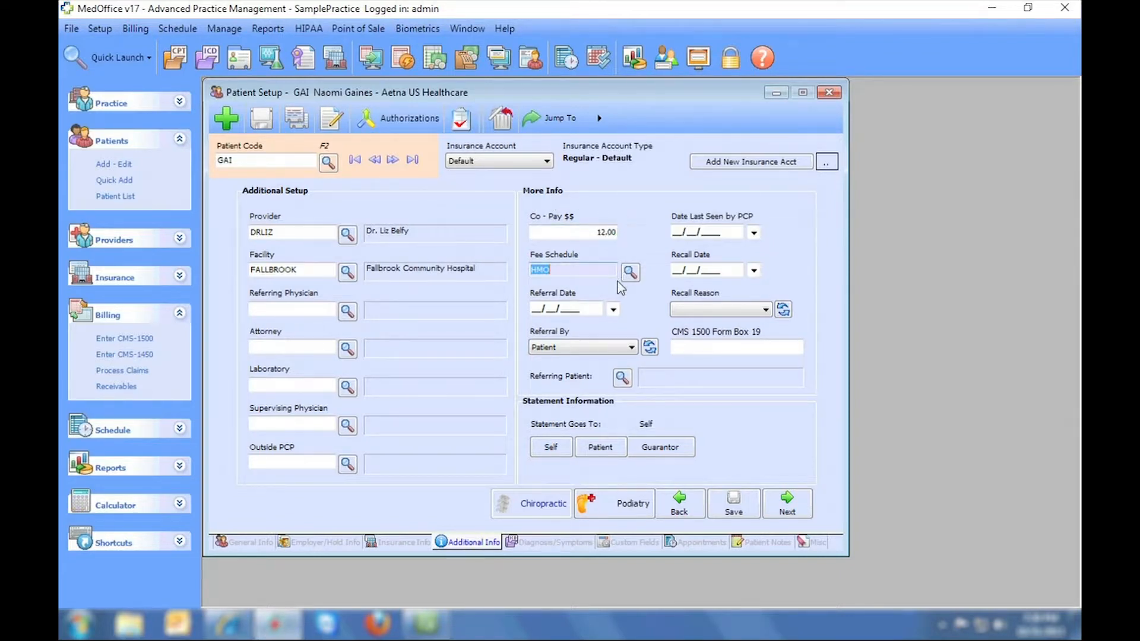
# Step: View the Diagnosis/Symptoms section, and show the Favorite Lolly Pop Flavor and Favorite Balloon Color entries in Custom Fields as editable
pyautogui.click(566, 546)
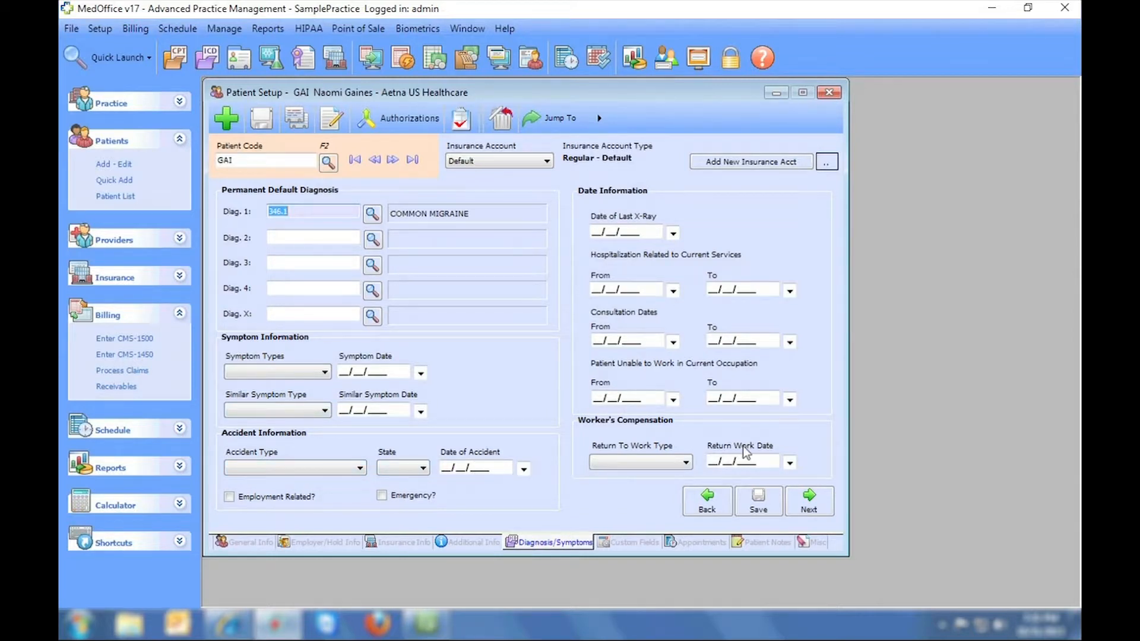
pyautogui.click(627, 547)
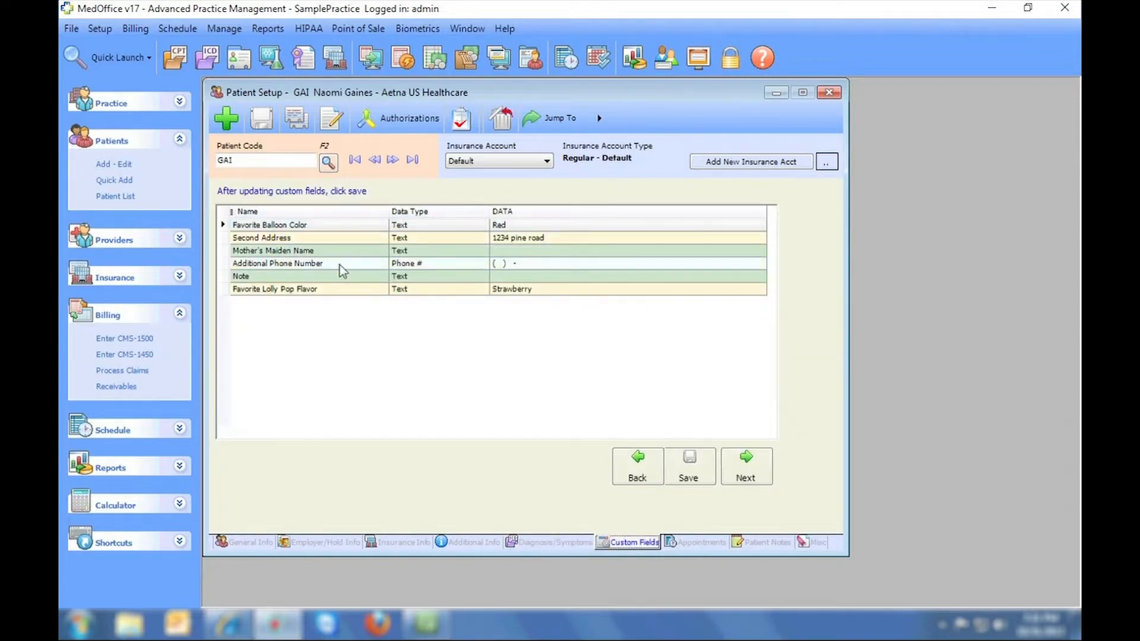
pyautogui.click(562, 290)
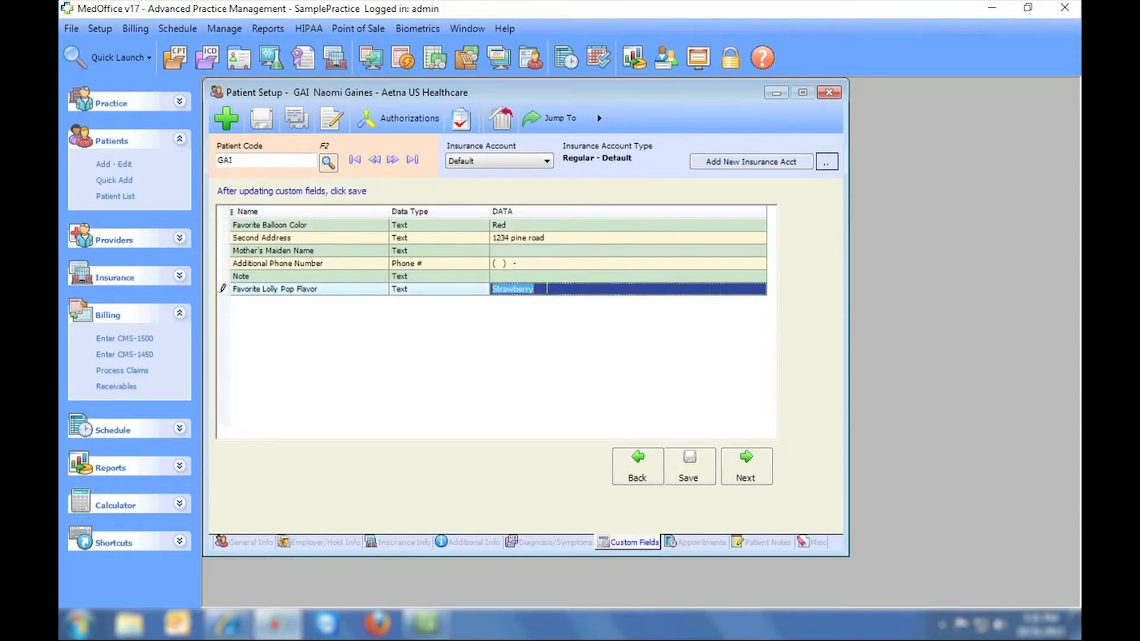
pyautogui.click(555, 226)
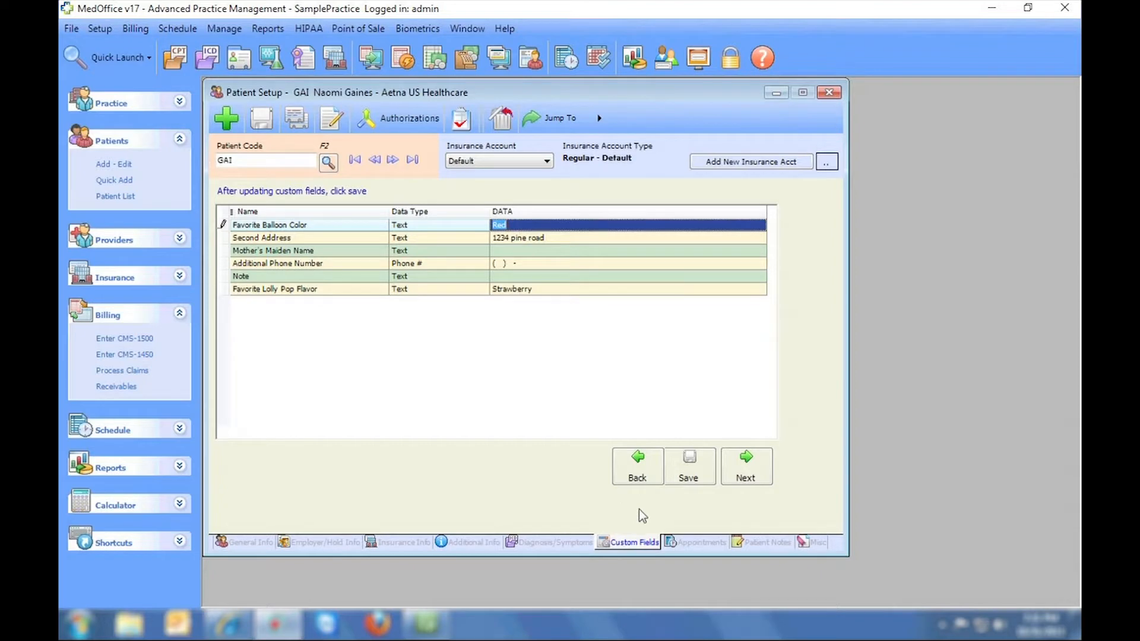
# Step: View the patient's Appointments calendar, and open the Oct 31 2013 entry in the first patient record's Patient Notes
pyautogui.click(689, 545)
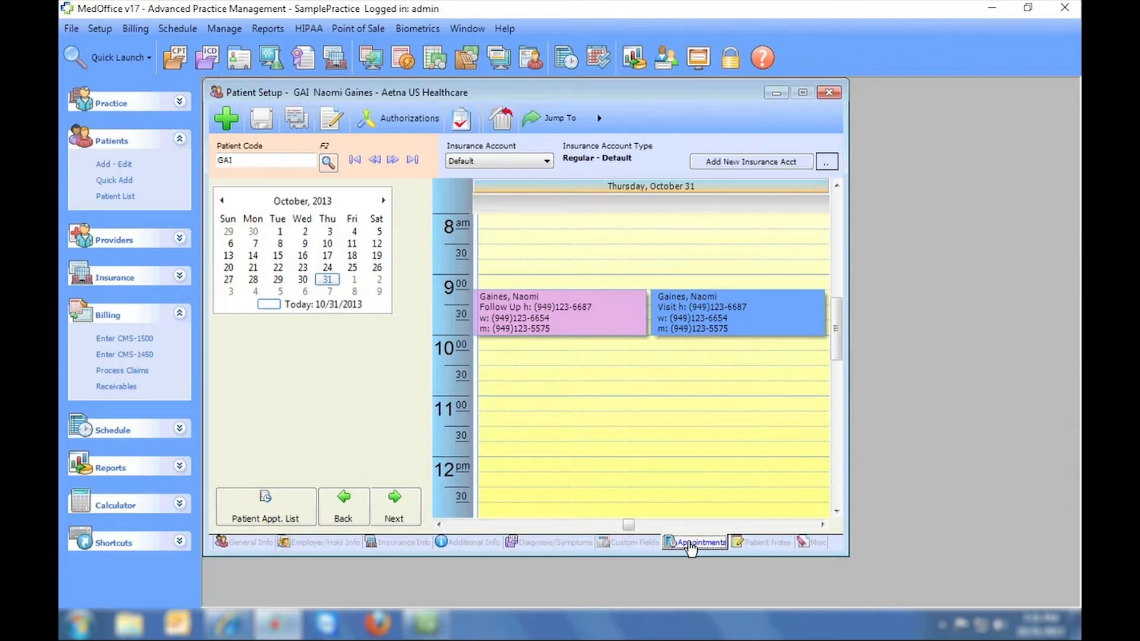
pyautogui.click(754, 545)
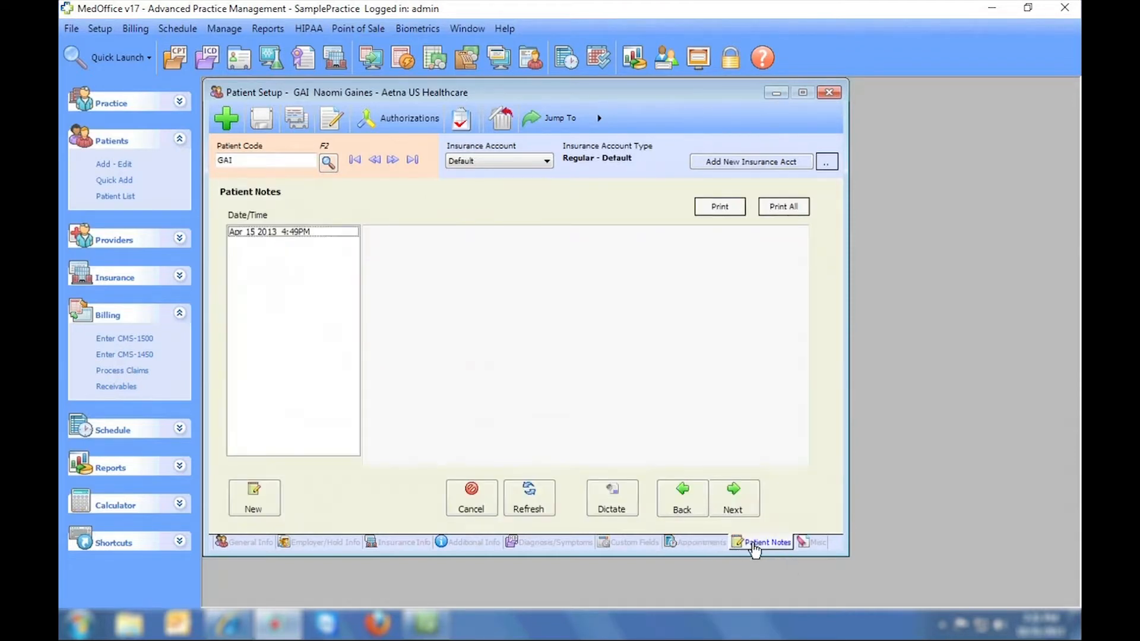
pyautogui.click(355, 160)
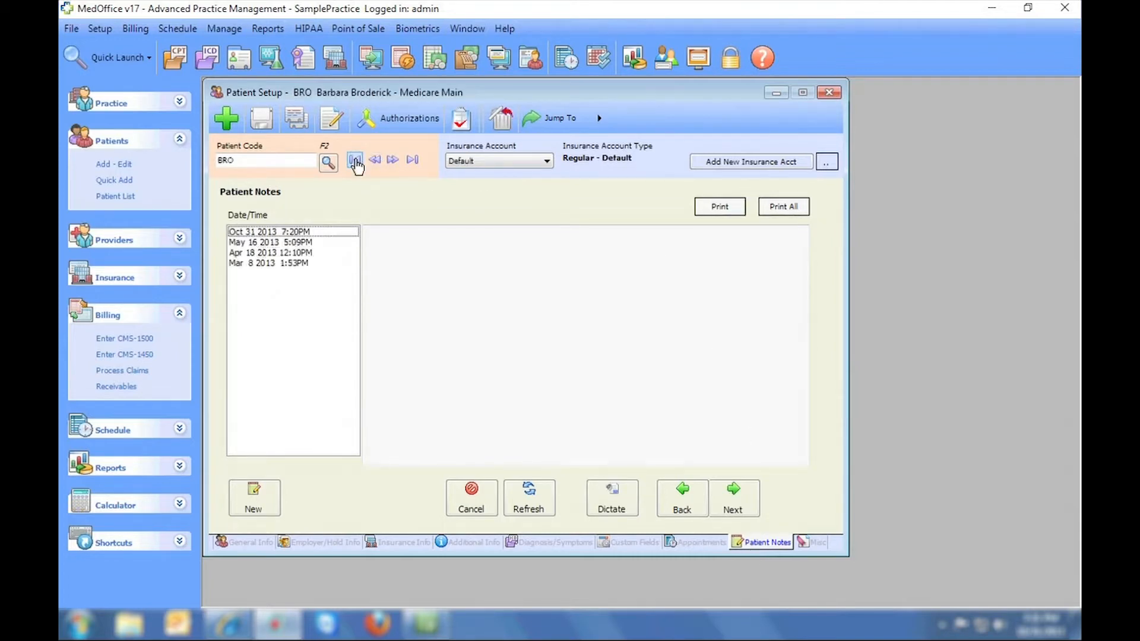
pyautogui.click(297, 233)
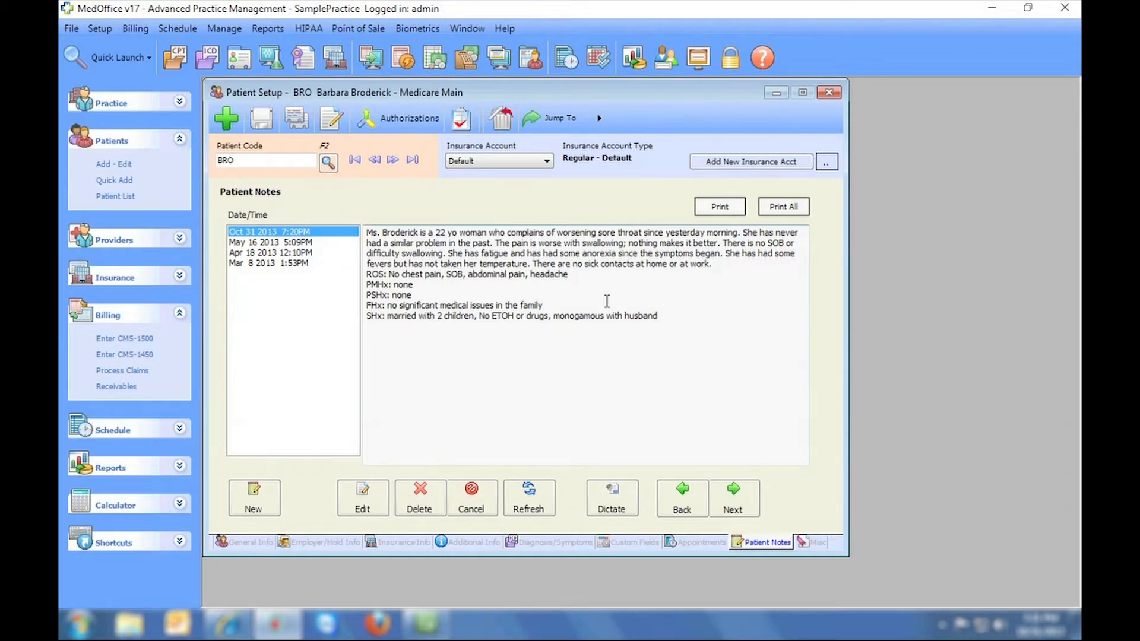
# Step: View the dictation module setup without activating it, and preview the printout of the selected patient note
pyautogui.click(613, 497)
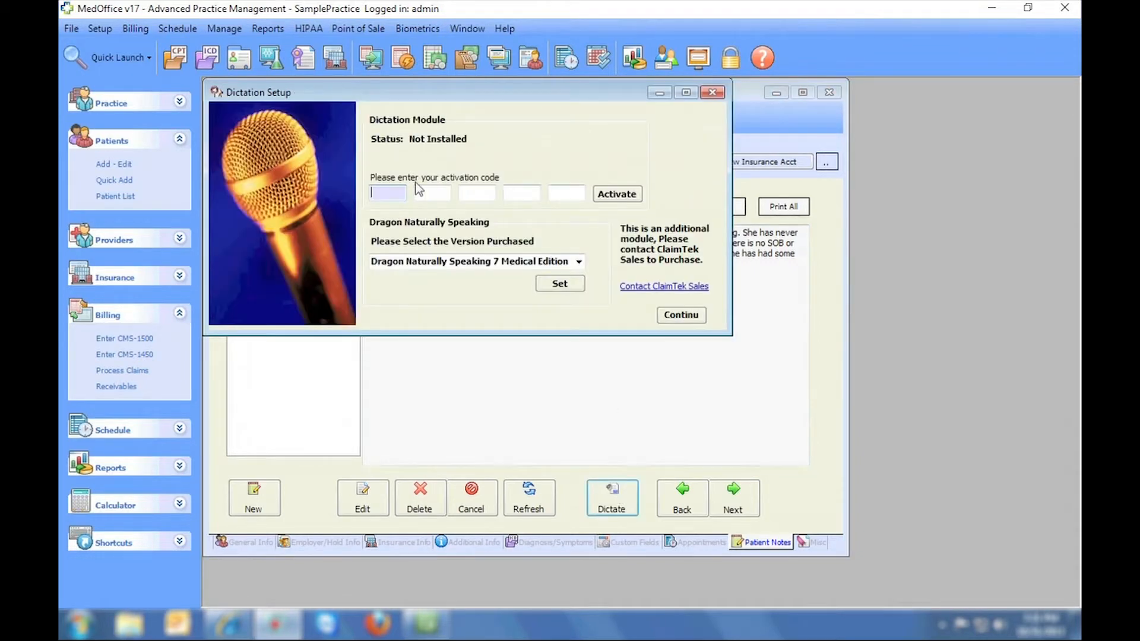
pyautogui.click(711, 93)
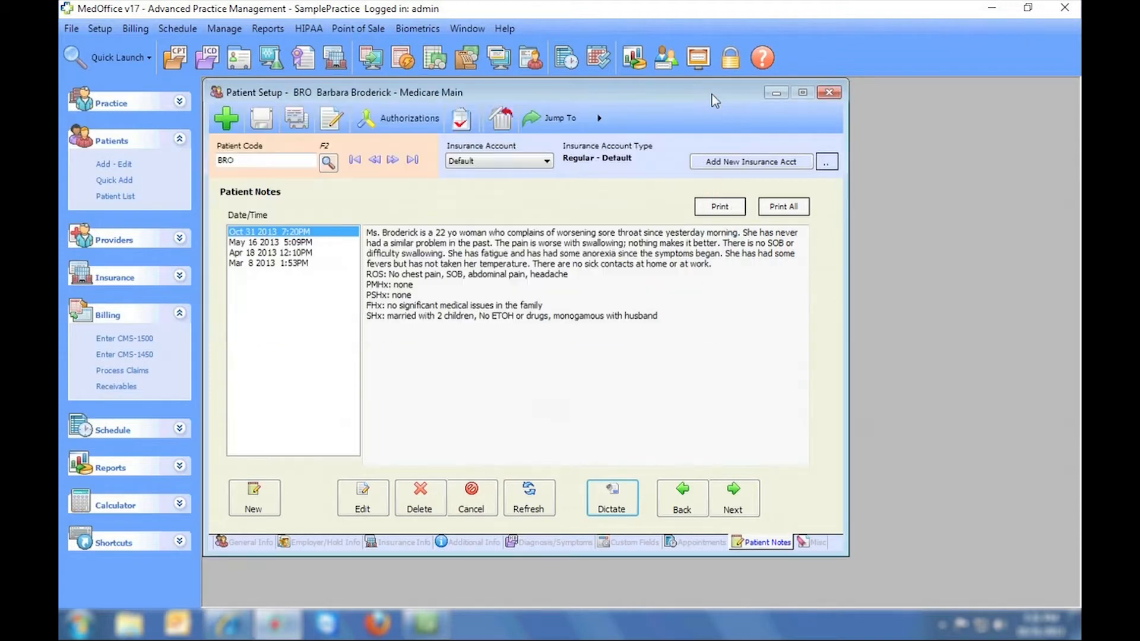
pyautogui.click(729, 208)
pyautogui.moveTo(1053, 177); pyautogui.dragTo(881, 188)
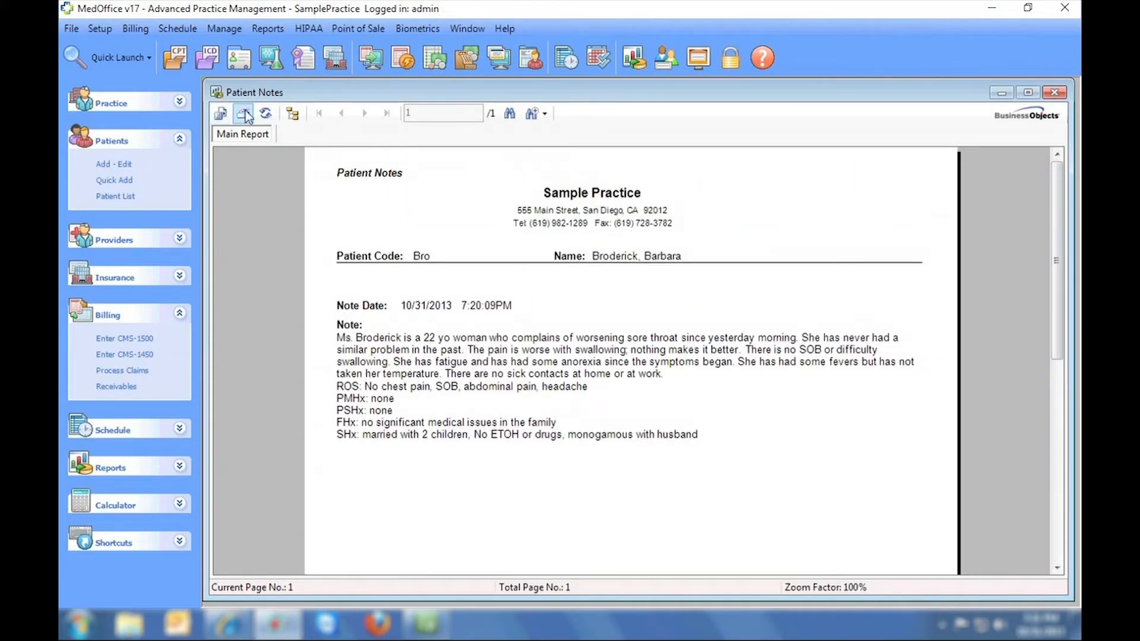
pyautogui.click(1054, 93)
# Step: Review the form types offered in the Misc section, open a blank General CMN form and cancel it
pyautogui.click(810, 542)
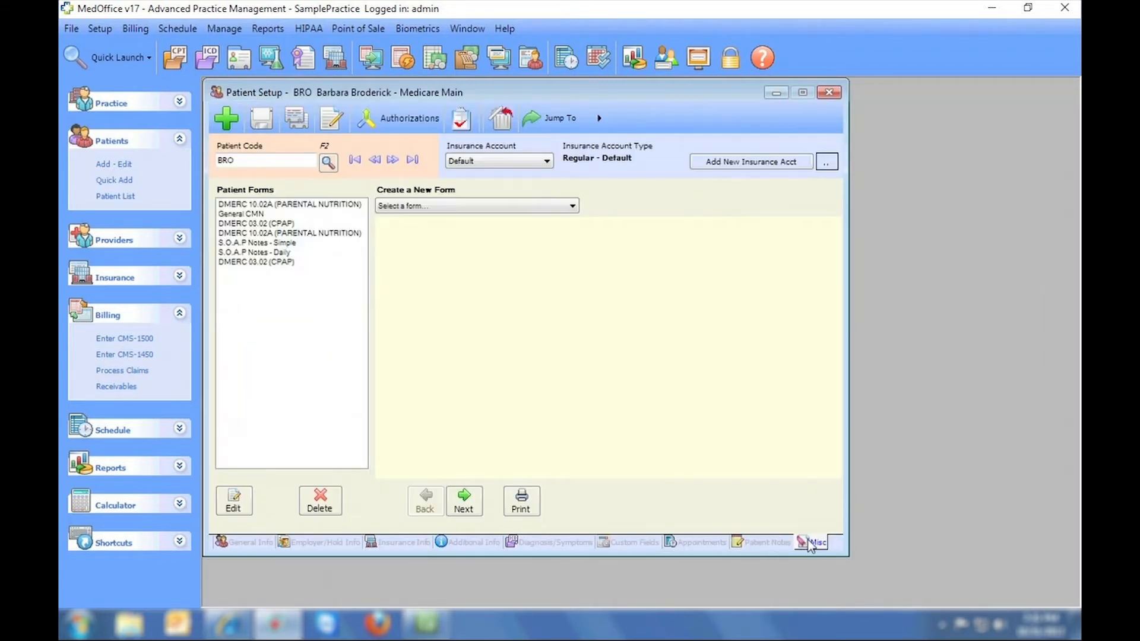
pyautogui.click(506, 205)
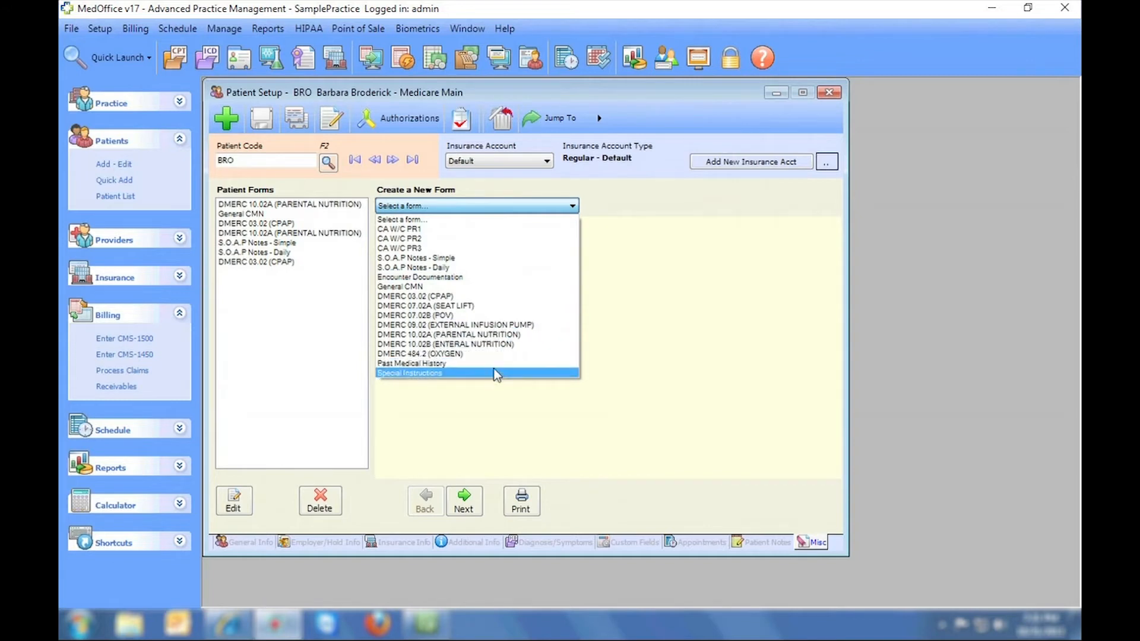
pyautogui.press('Up')
pyautogui.press('Return')
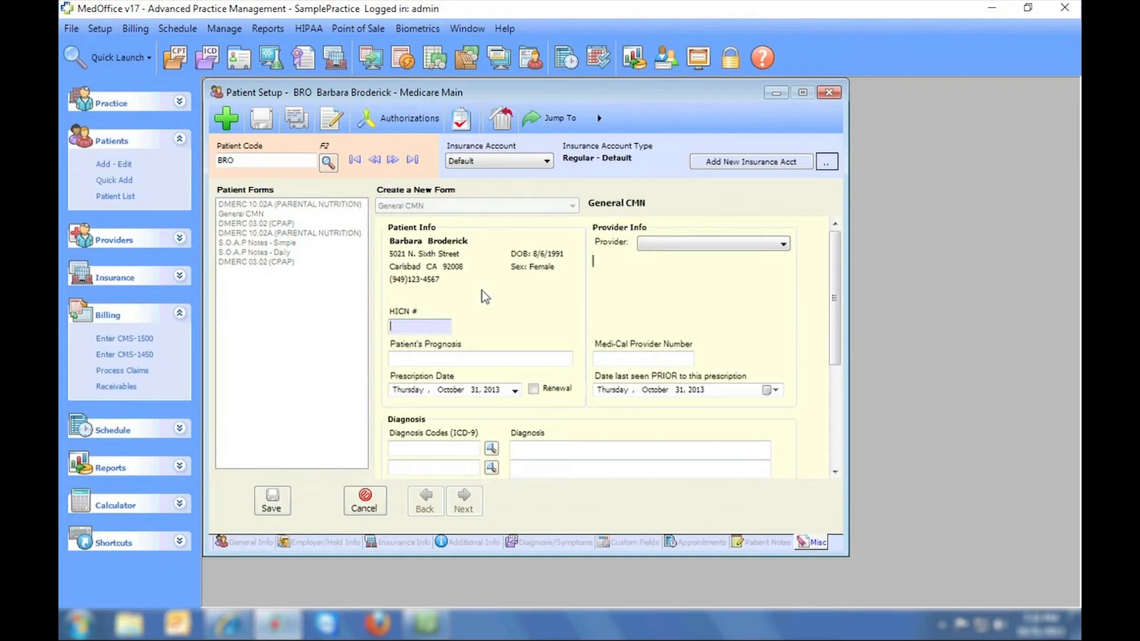
pyautogui.click(365, 500)
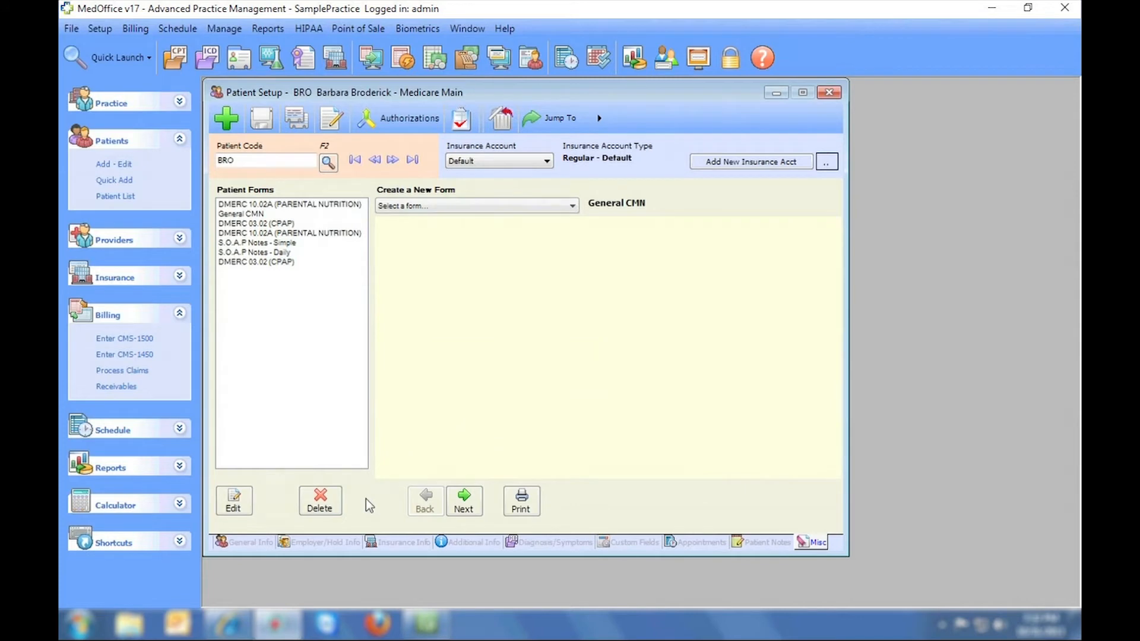
# Step: Open the saved DMERC 03.02 (CPAP) form dated 2/16/2005 and examine its print preview in a maximized report window
pyautogui.click(271, 224)
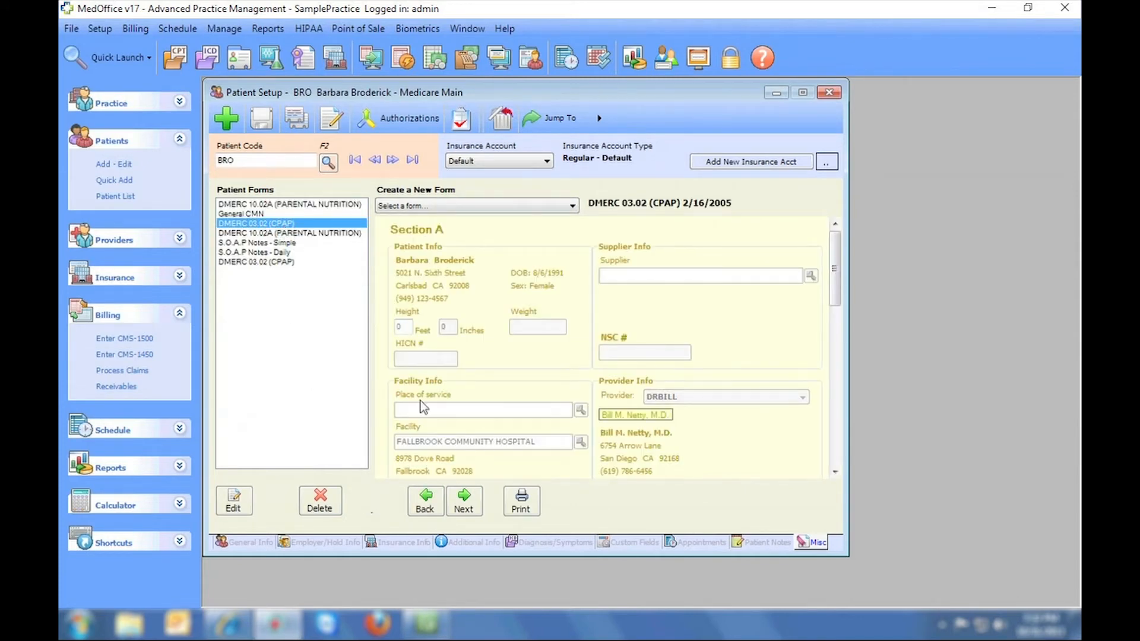
pyautogui.click(532, 504)
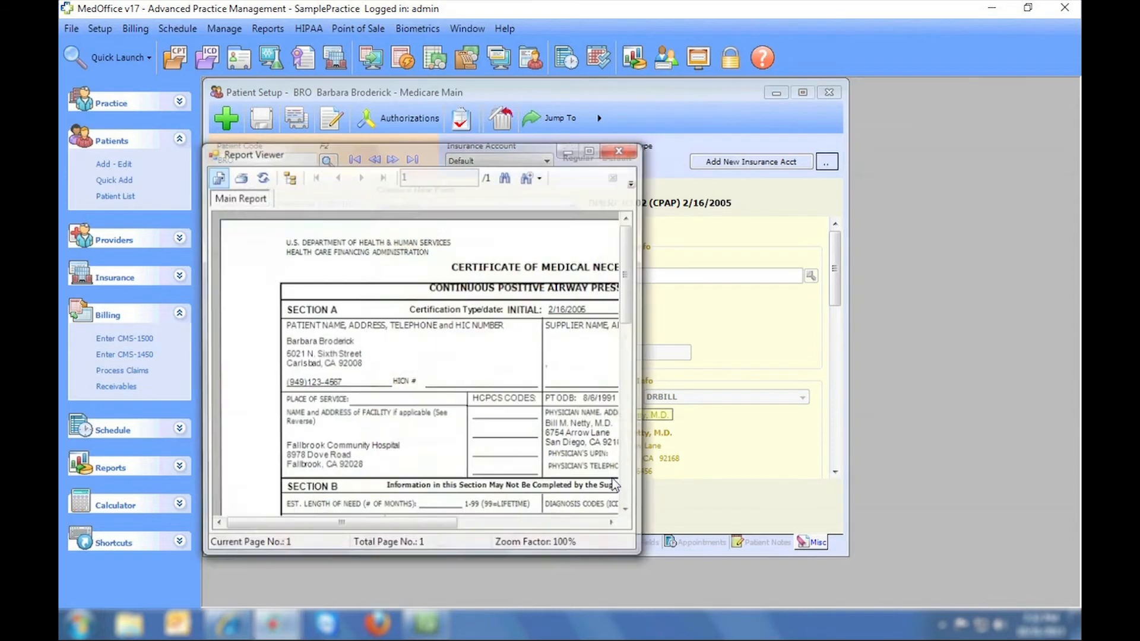
pyautogui.click(590, 150)
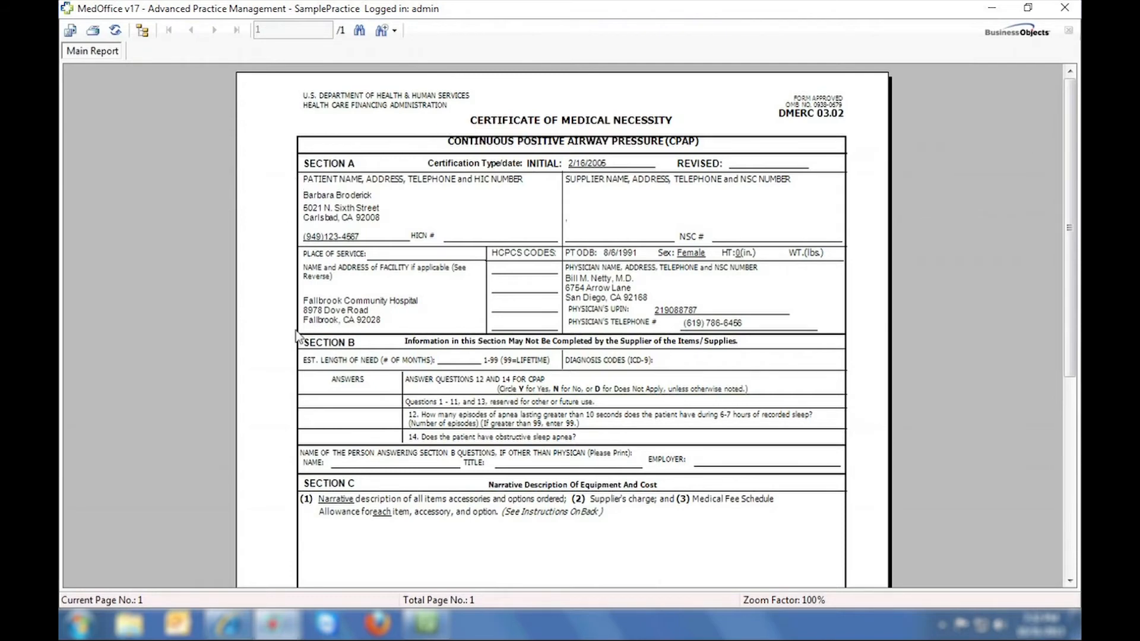
pyautogui.moveTo(1071, 137); pyautogui.dragTo(1066, 113)
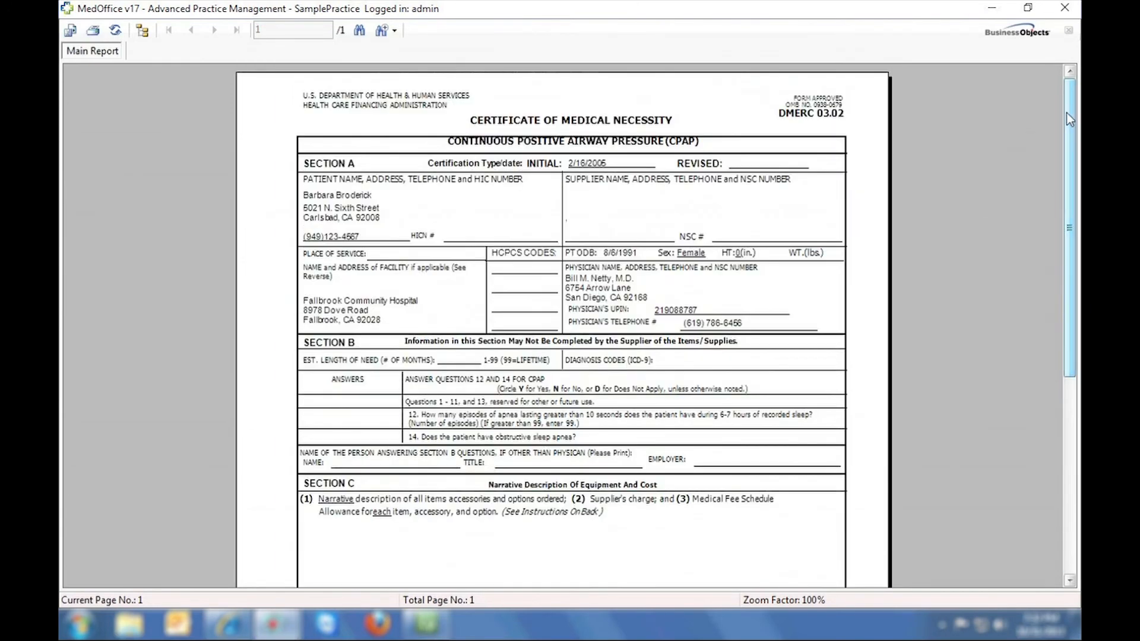